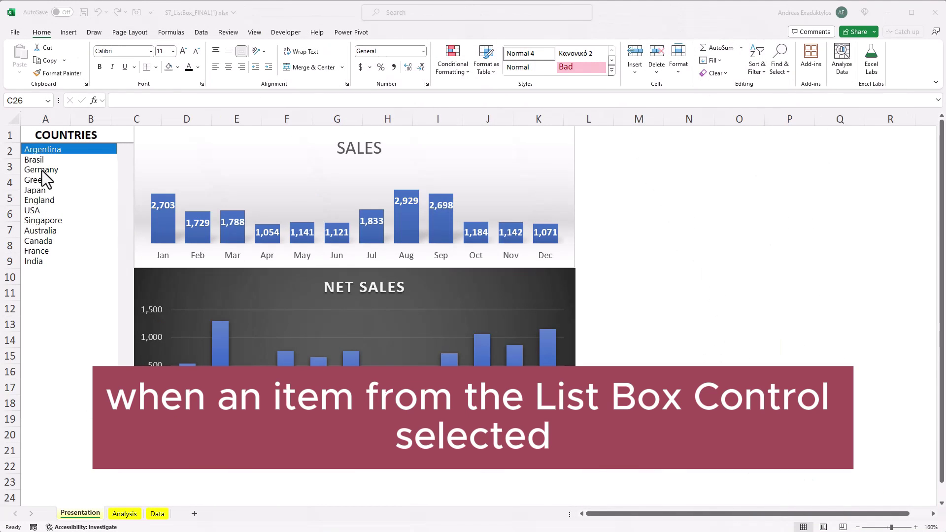
Step: Preview the finished charts by picking Germany, Singapore, France, India, England, USA and Brasil
{"action": "left_click", "coordinate": [42, 170]}
{"action": "left_click", "coordinate": [48, 221]}
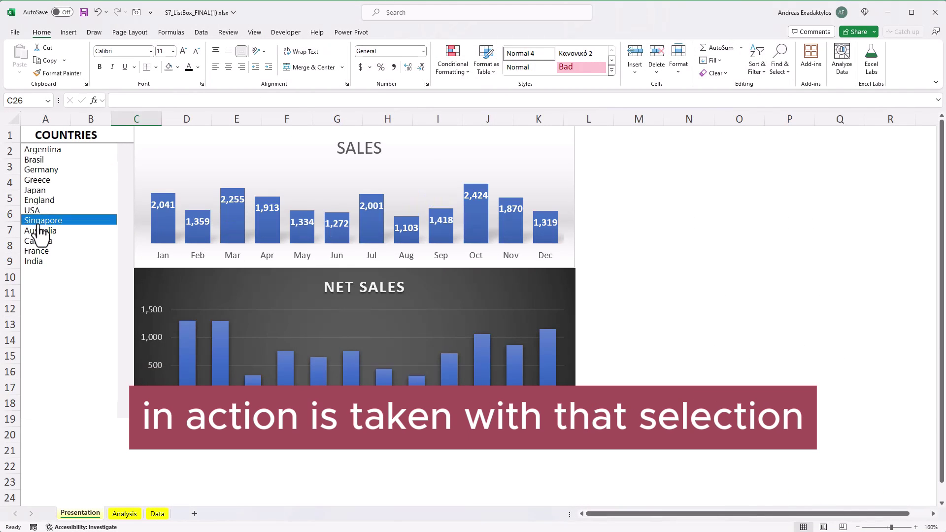
{"action": "left_click", "coordinate": [43, 250]}
{"action": "left_click", "coordinate": [37, 261]}
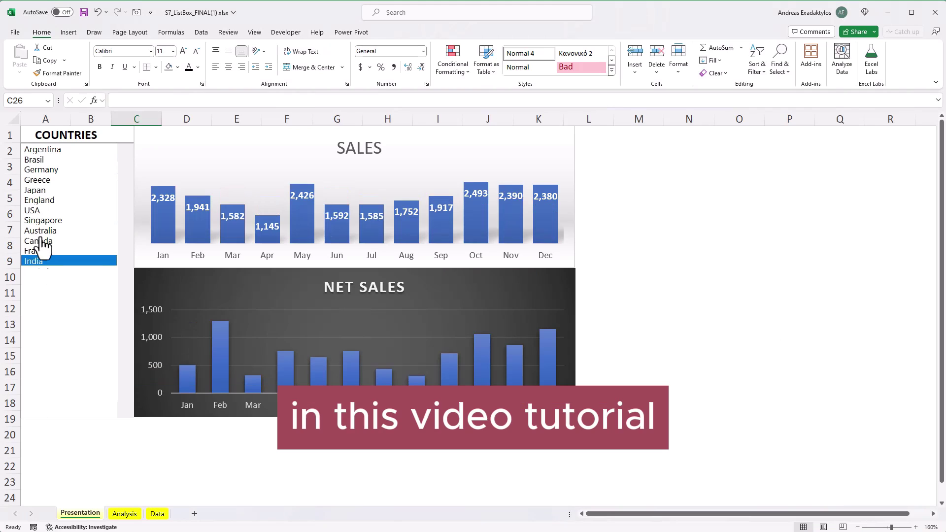
{"action": "left_click", "coordinate": [32, 200]}
{"action": "left_click", "coordinate": [33, 211]}
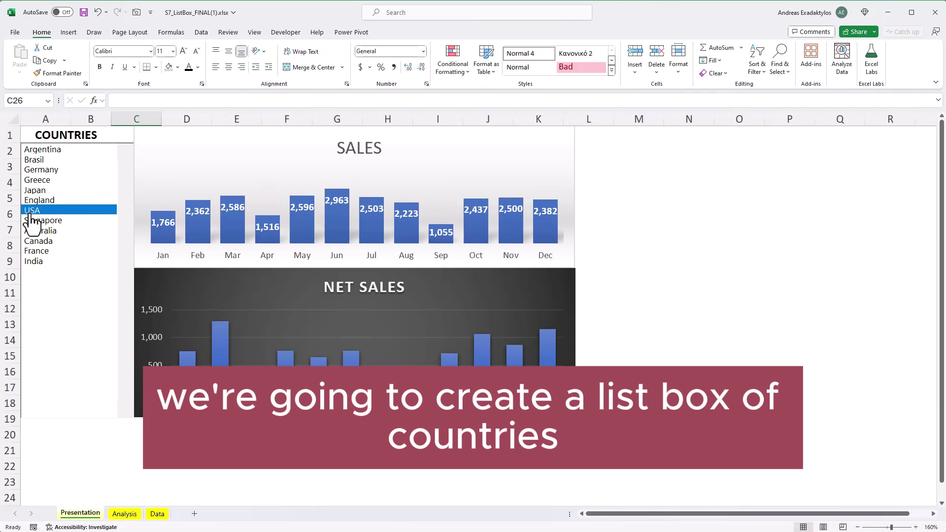
{"action": "left_click", "coordinate": [39, 159]}
Step: Show Greece's figures, look over the Analysis sheet, and go to the empty Presentation sheet
{"action": "left_click", "coordinate": [37, 180]}
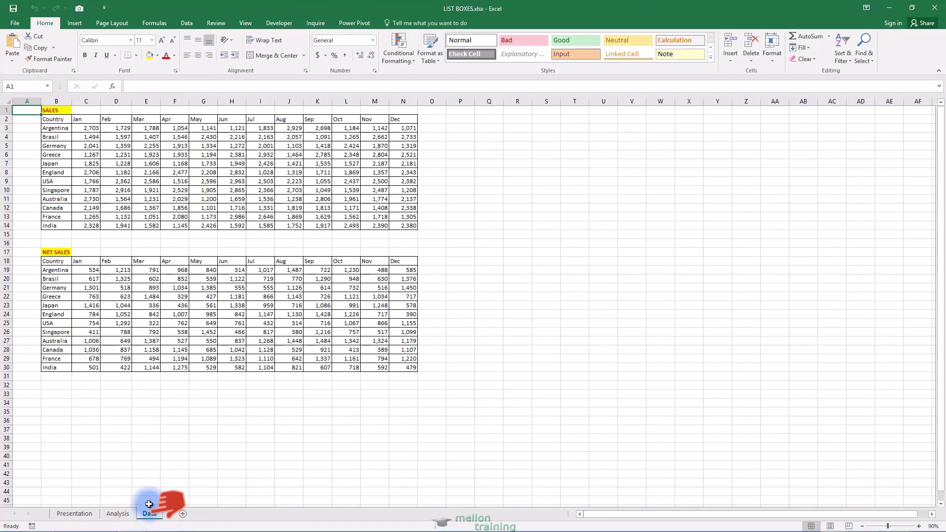
{"action": "left_click", "coordinate": [121, 514]}
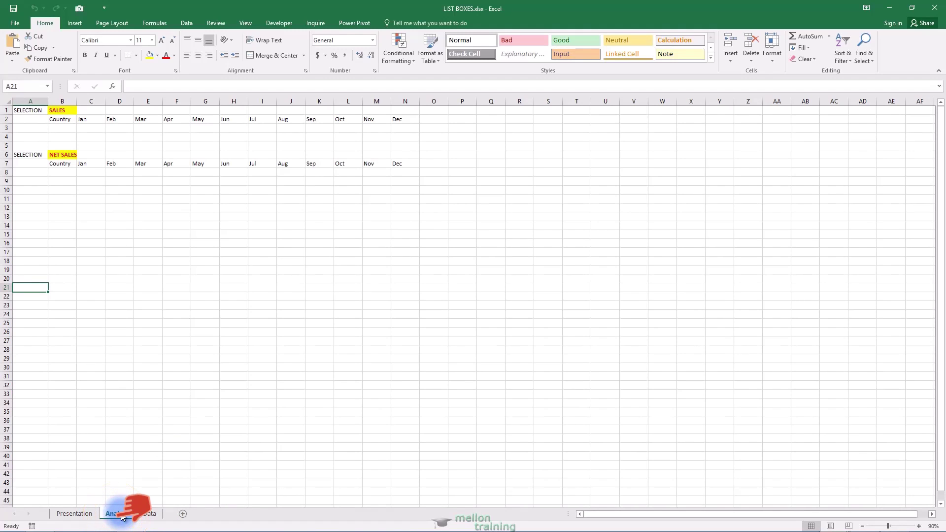
{"action": "left_click", "coordinate": [86, 515]}
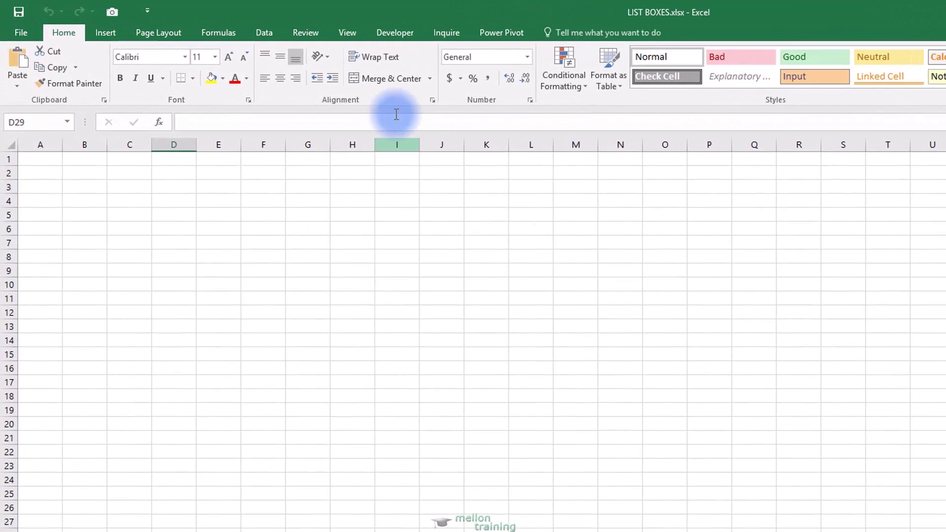
Step: Draw a form-control list box near the top-left of the Presentation sheet
{"action": "left_click", "coordinate": [279, 23]}
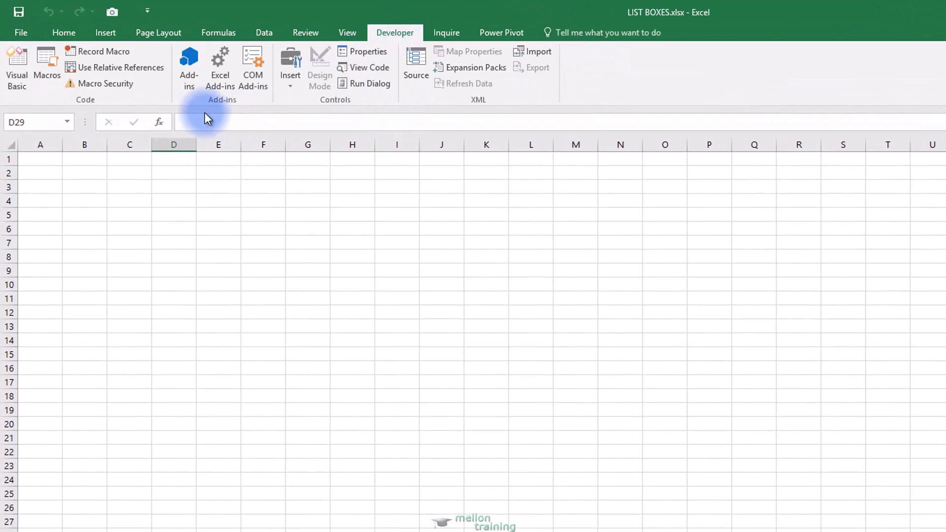
{"action": "left_click", "coordinate": [291, 91]}
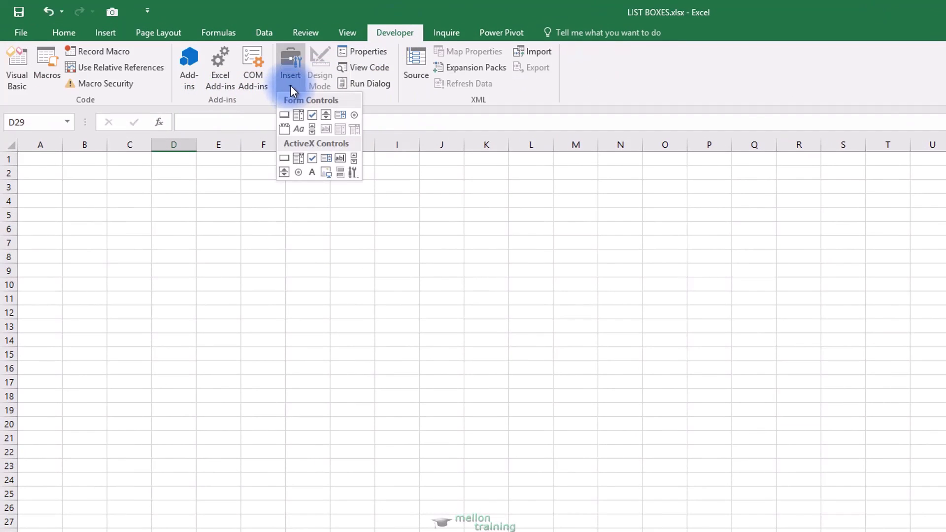
{"action": "left_click", "coordinate": [345, 118]}
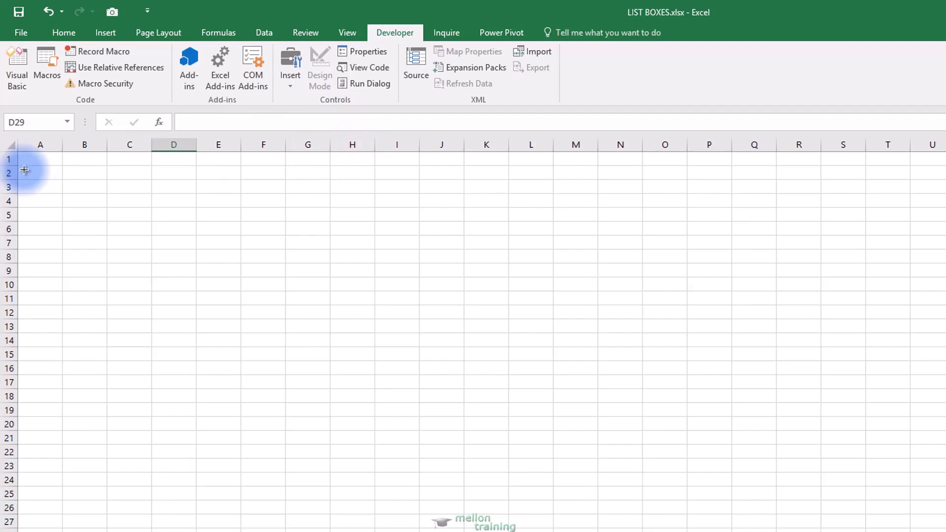
{"action": "left_click_drag", "start_coordinate": [22, 169], "coordinate": [108, 253]}
Step: Set the list box's input range to the country names Data!$B$3:$B$14
{"action": "right_click", "coordinate": [76, 256]}
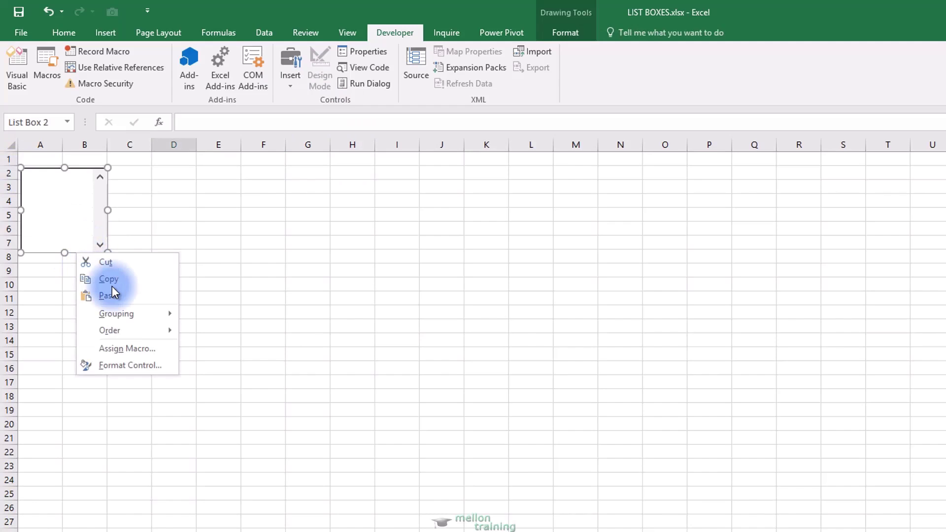
{"action": "left_click", "coordinate": [146, 367]}
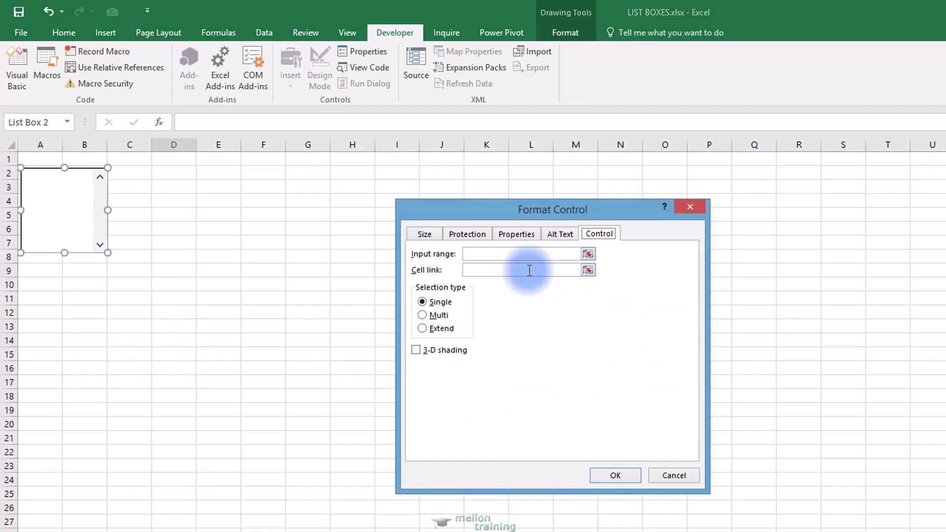
{"action": "left_click", "coordinate": [587, 254]}
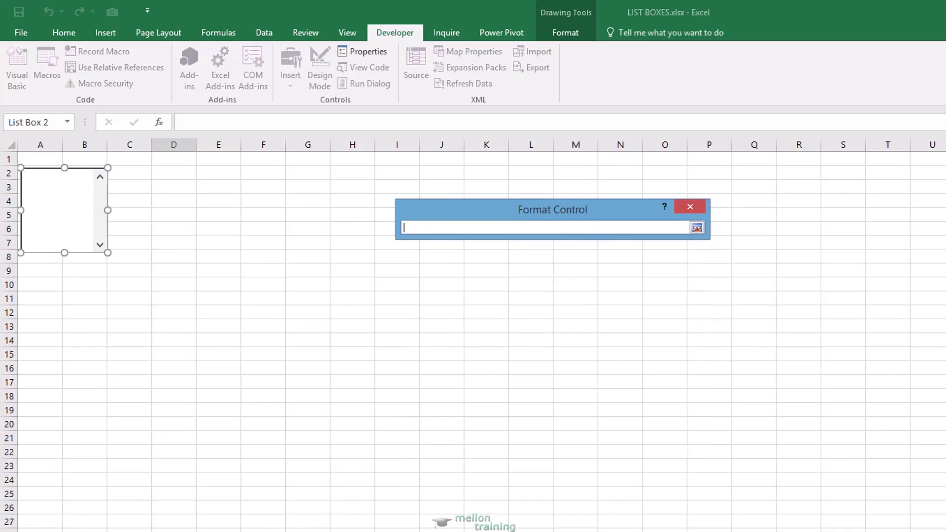
{"action": "key", "text": "ctrl+Page_Up"}
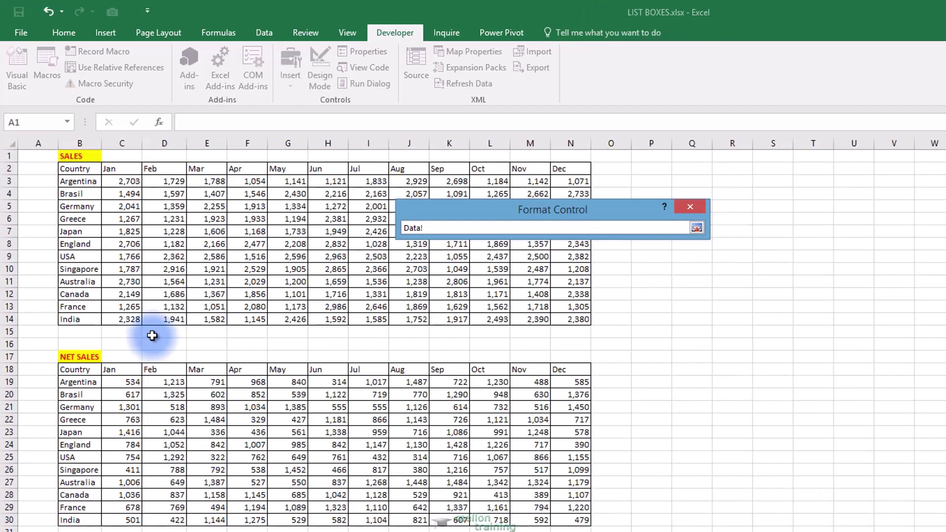
{"action": "left_click", "coordinate": [82, 182]}
{"action": "left_click_drag", "start_coordinate": [82, 182], "coordinate": [80, 320]}
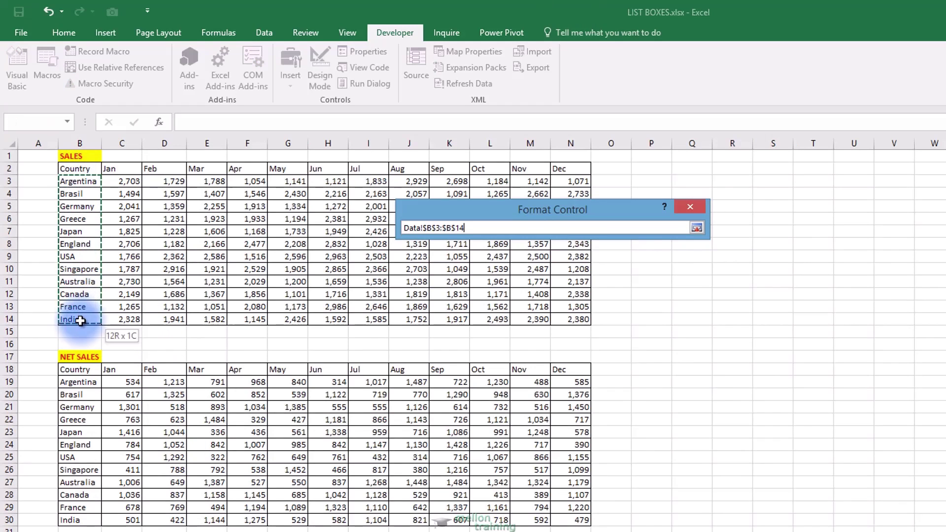
{"action": "left_click", "coordinate": [697, 228]}
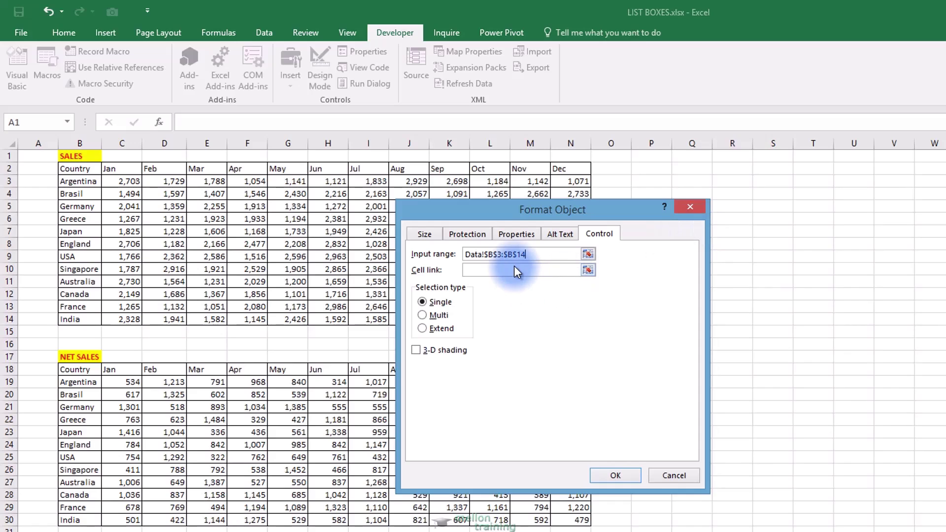
Step: Link the list box to Analysis!$A$2, turn on 3-D shading, and apply
{"action": "left_click", "coordinate": [587, 269]}
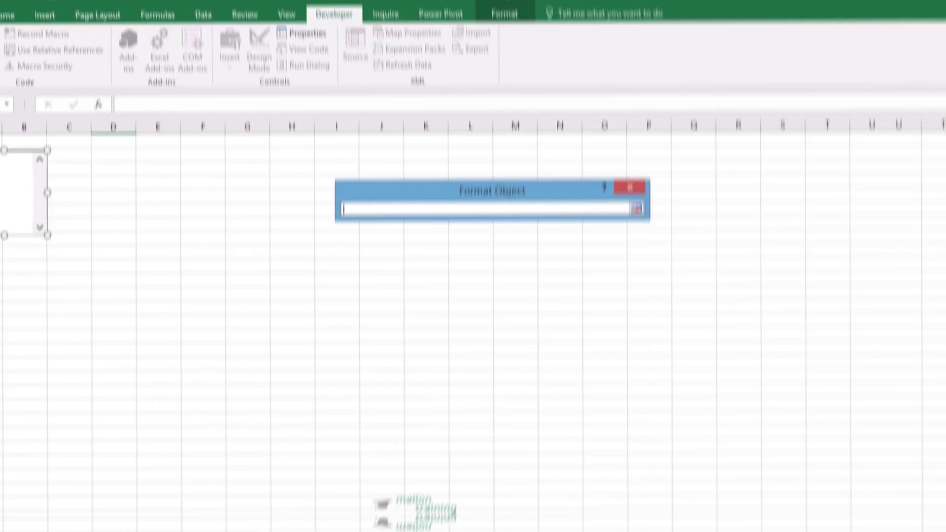
{"action": "key", "text": "ctrl+Page_Down"}
{"action": "left_click", "coordinate": [40, 169]}
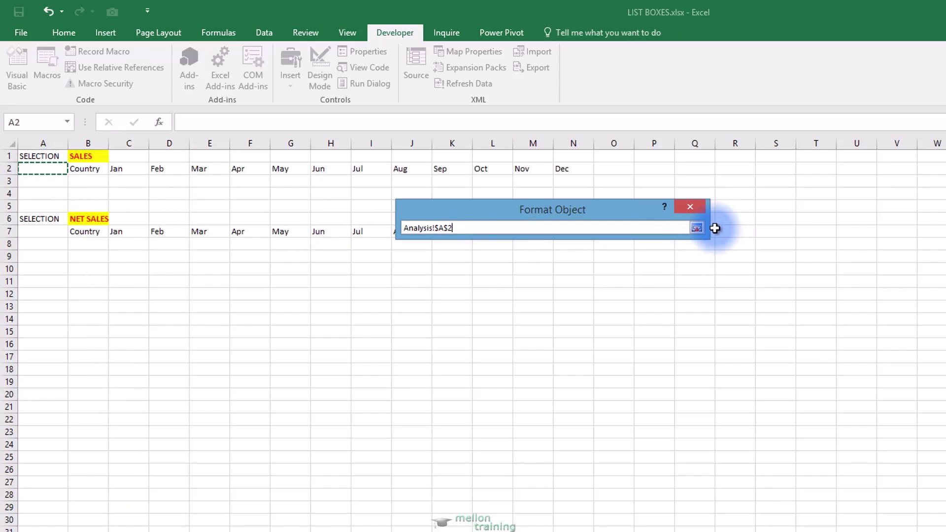
{"action": "left_click", "coordinate": [697, 229]}
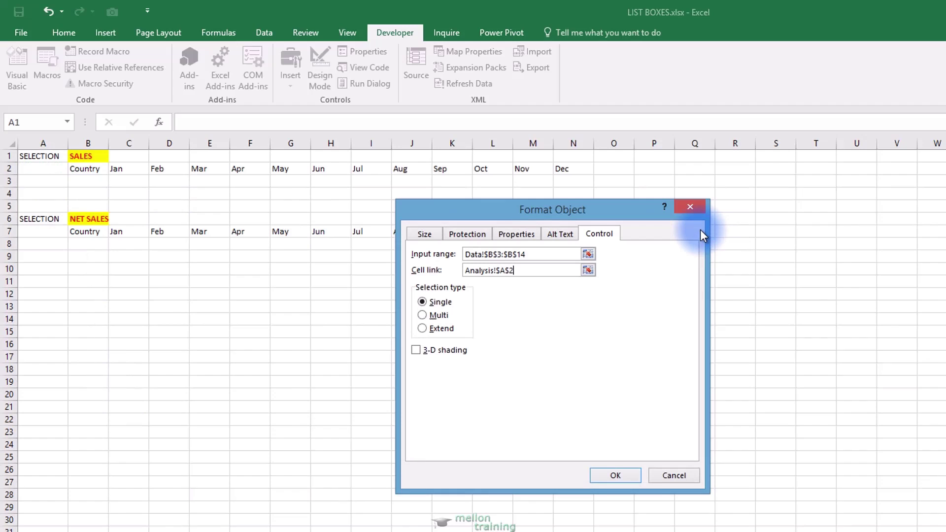
{"action": "left_click", "coordinate": [416, 350]}
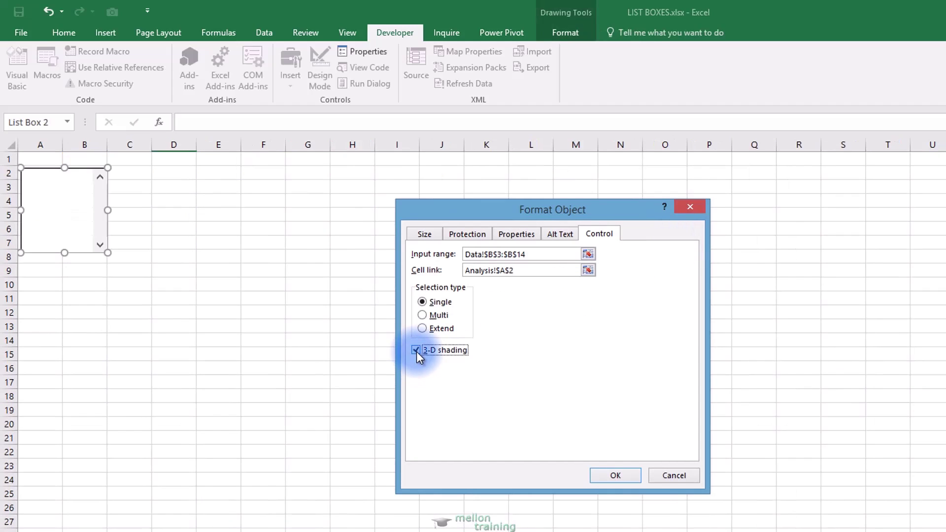
{"action": "left_click", "coordinate": [616, 475]}
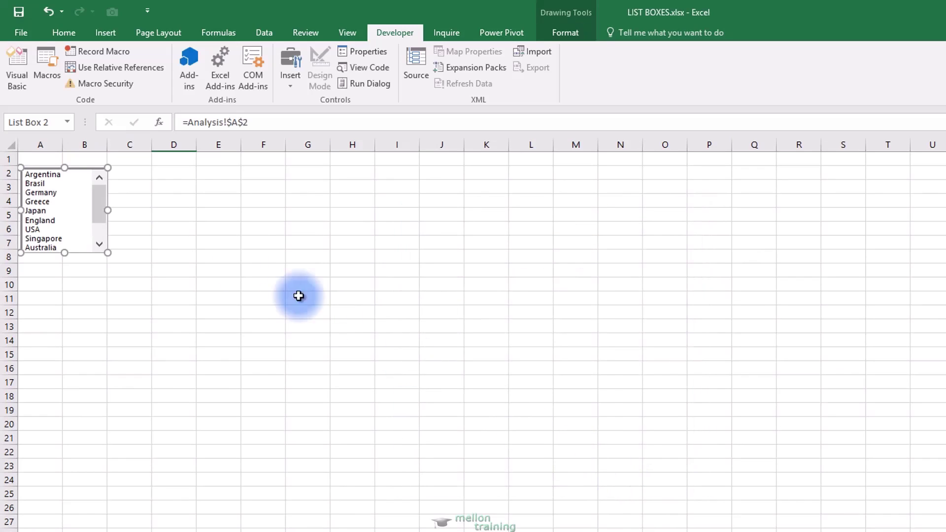
Step: Pick Germany in the list box and confirm Analysis cell A2 shows 3
{"action": "left_click", "coordinate": [156, 230]}
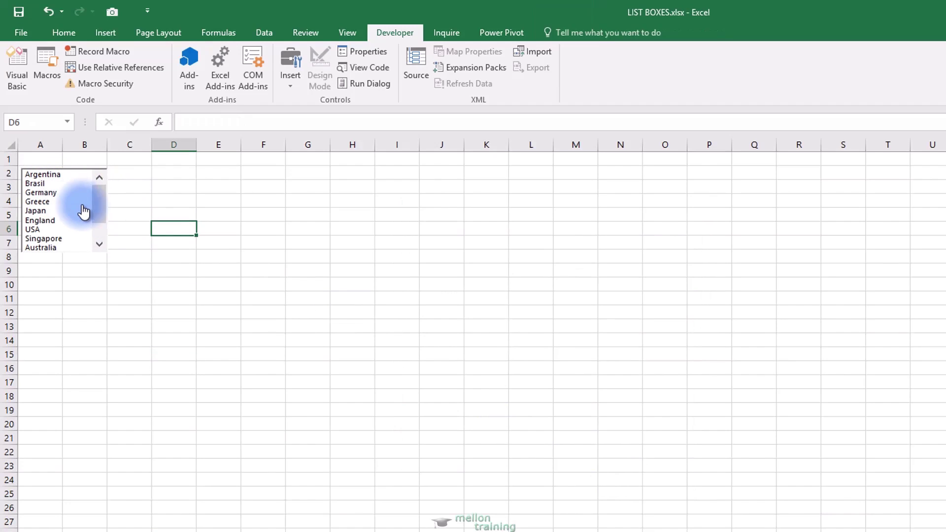
{"action": "left_click", "coordinate": [62, 194]}
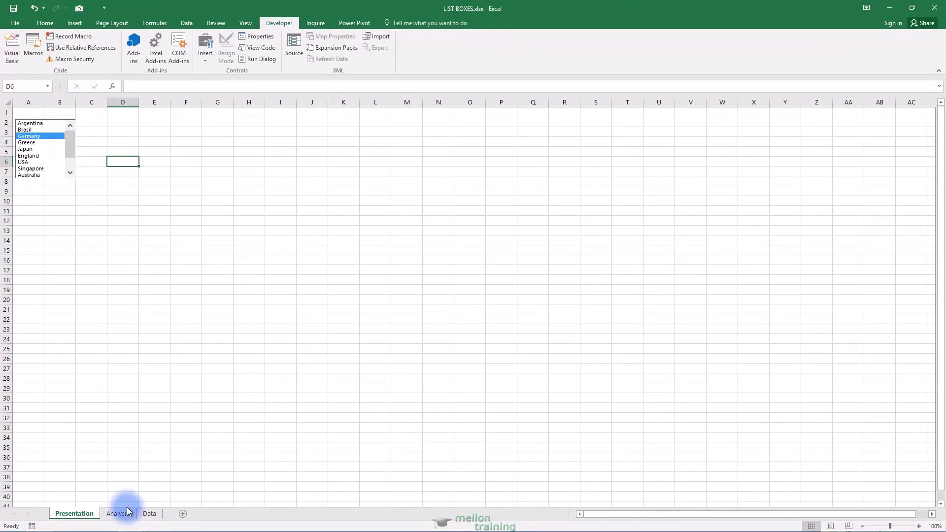
{"action": "left_click", "coordinate": [118, 514]}
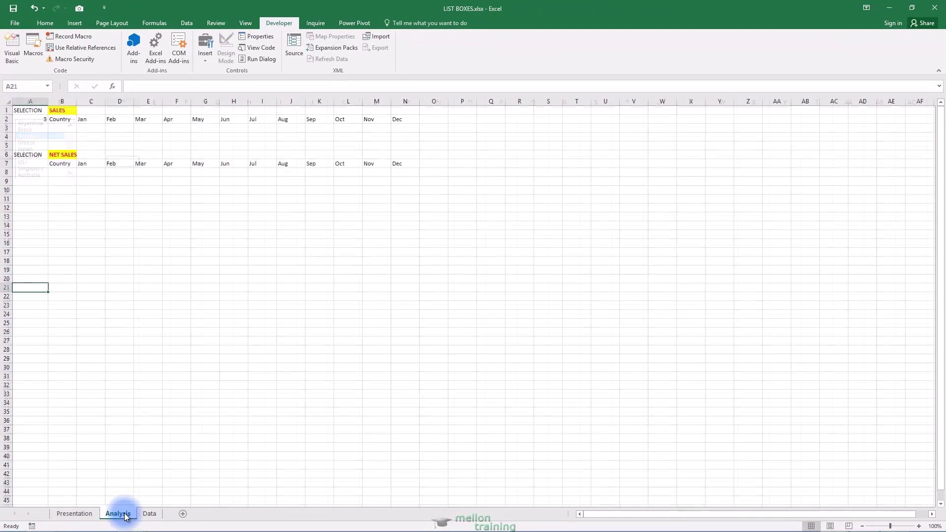
{"action": "left_click", "coordinate": [19, 120]}
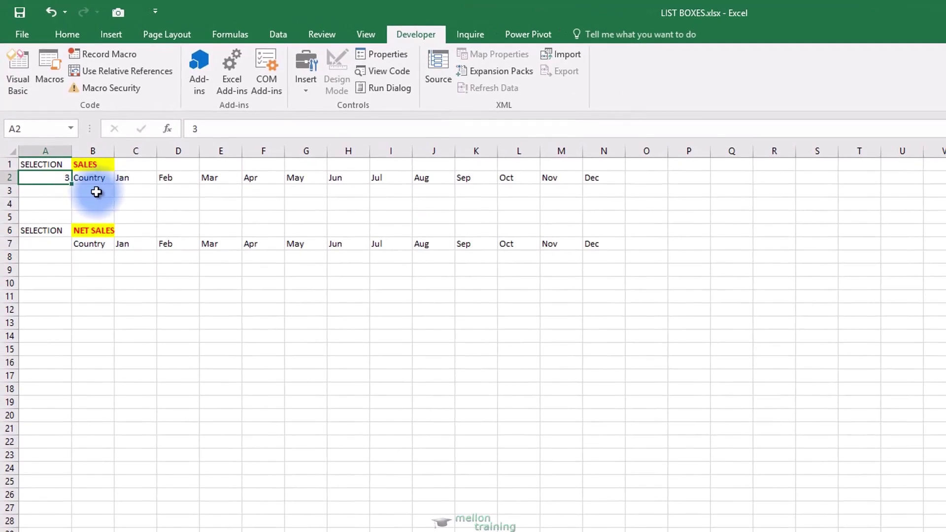
Step: Enter =INDEX(Data!B3:B14,Analysis!A2) in Analysis B3, then choose USA in the list box
{"action": "left_click", "coordinate": [98, 193]}
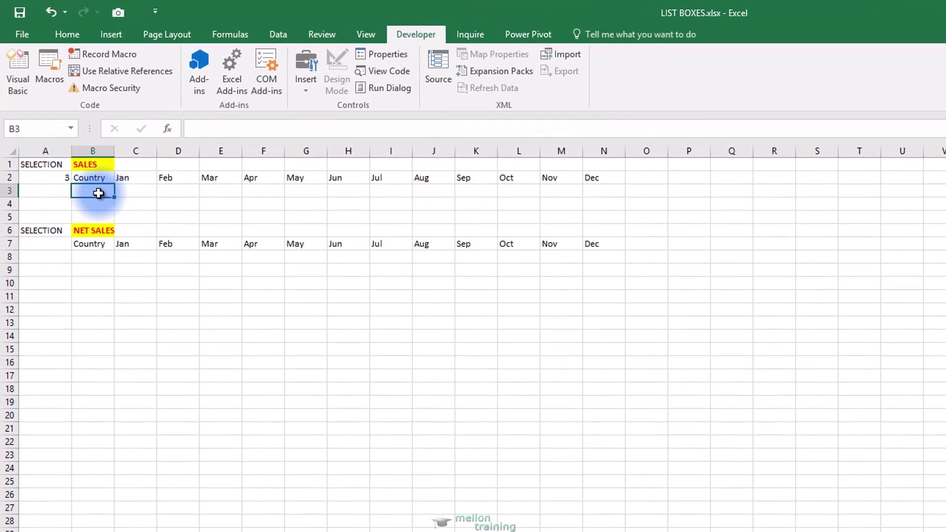
{"action": "type", "text": "="}
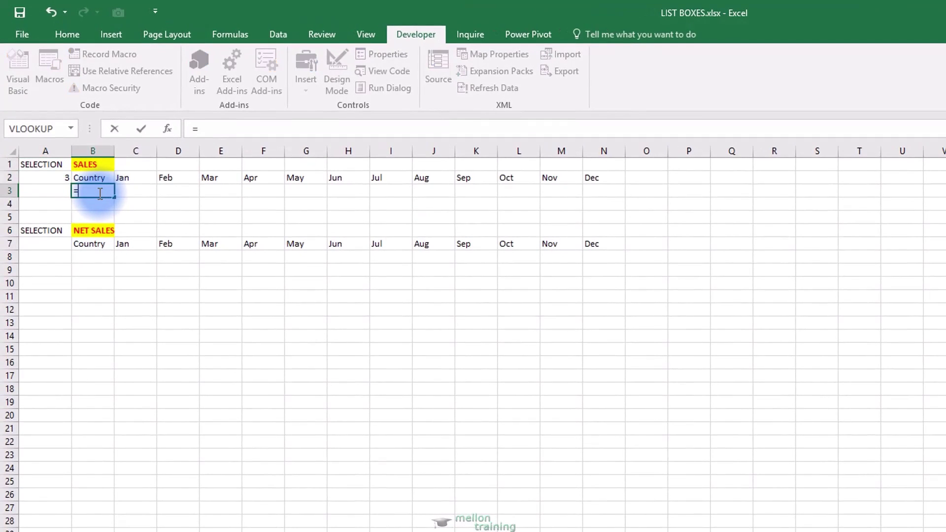
{"action": "type", "text": "INDEX"}
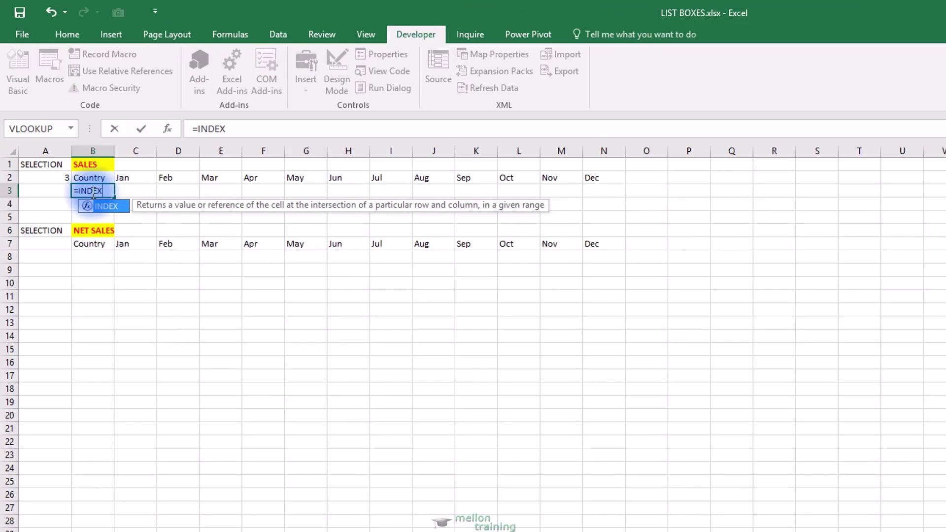
{"action": "type", "text": "("}
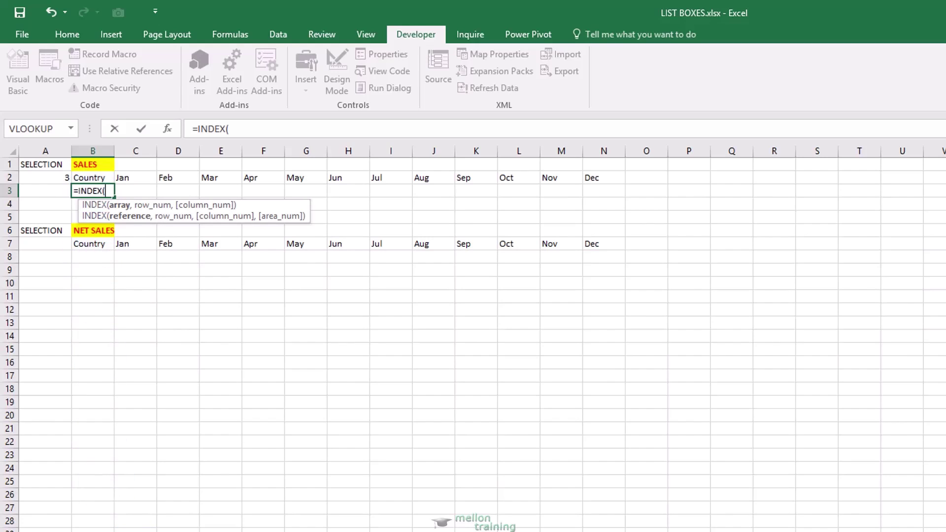
{"action": "key", "text": "ctrl+Page_Down"}
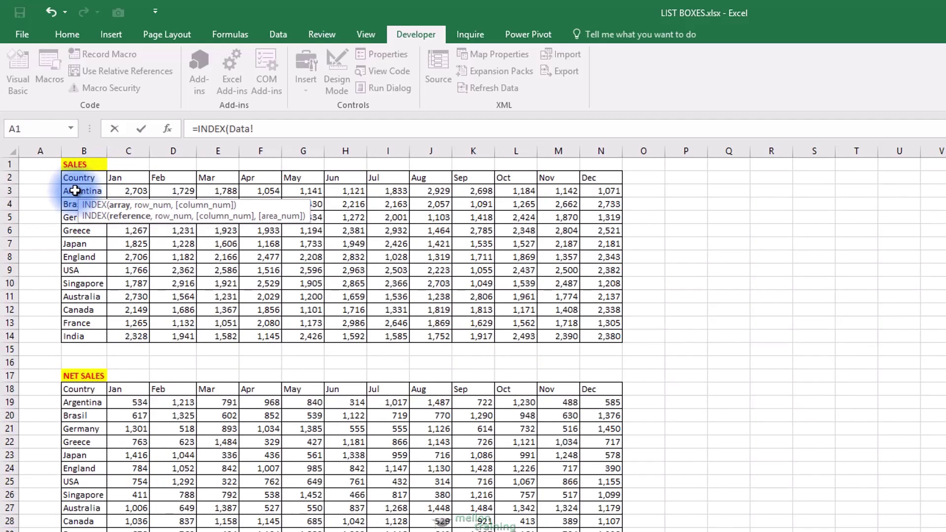
{"action": "left_click_drag", "start_coordinate": [75, 191], "coordinate": [82, 337]}
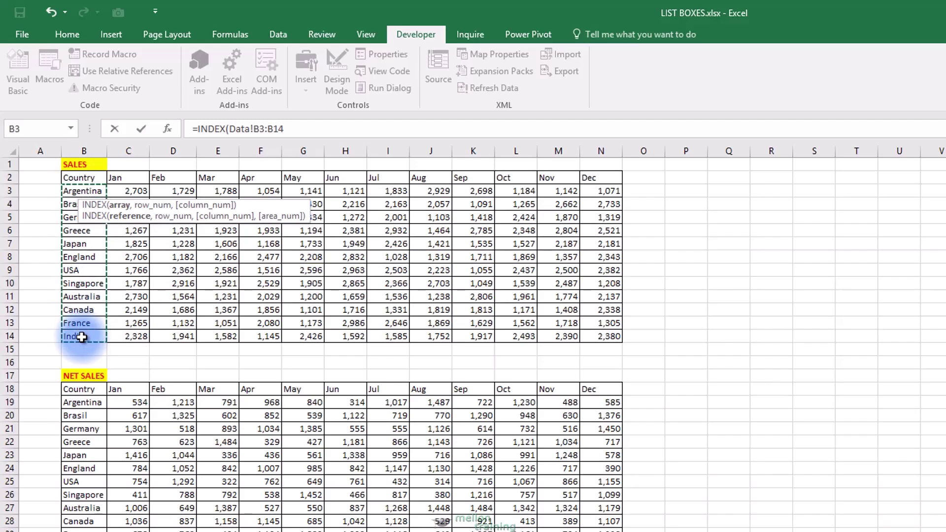
{"action": "type", "text": ","}
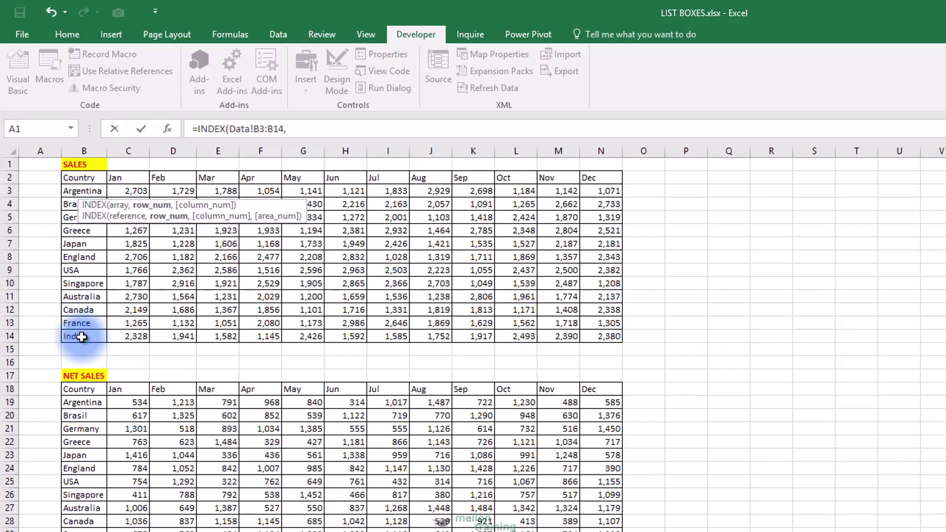
{"action": "left_click", "coordinate": [138, 523]}
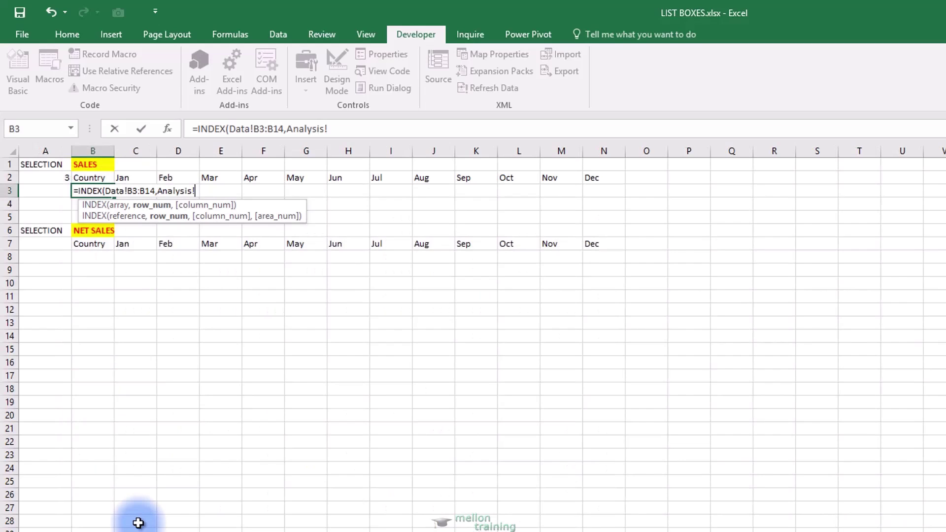
{"action": "left_click", "coordinate": [37, 176]}
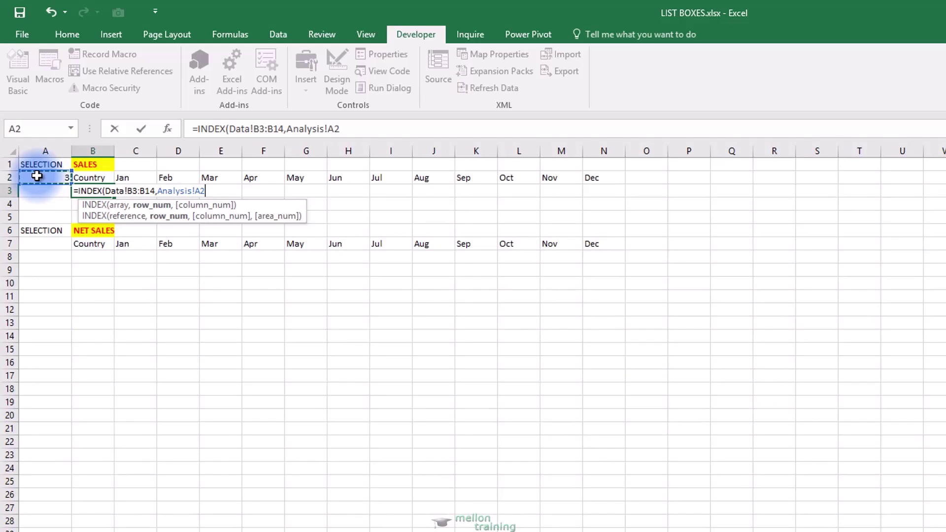
{"action": "type", "text": ")"}
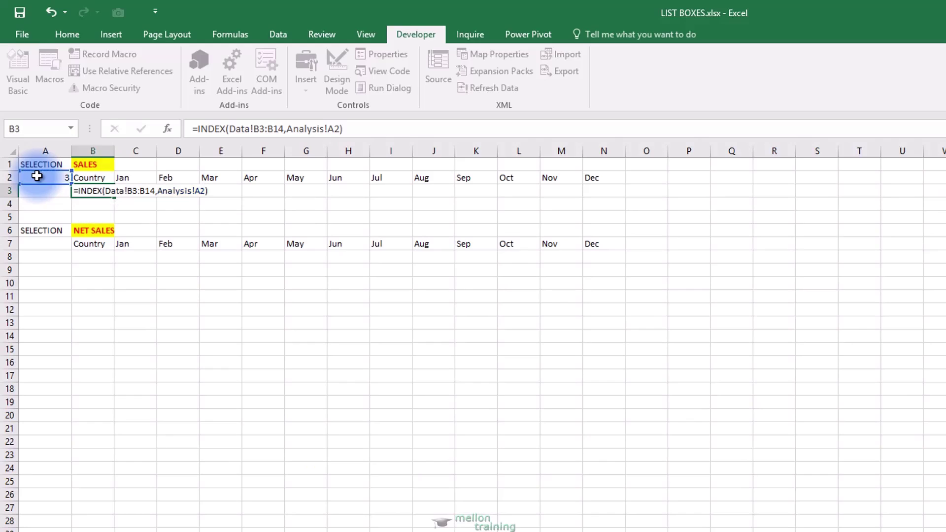
{"action": "key", "text": "Return"}
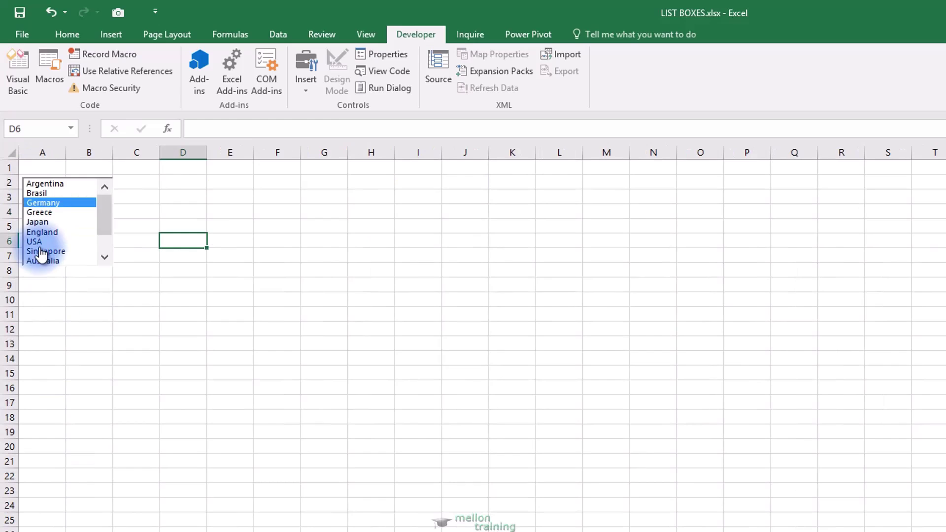
{"action": "left_click", "coordinate": [39, 242]}
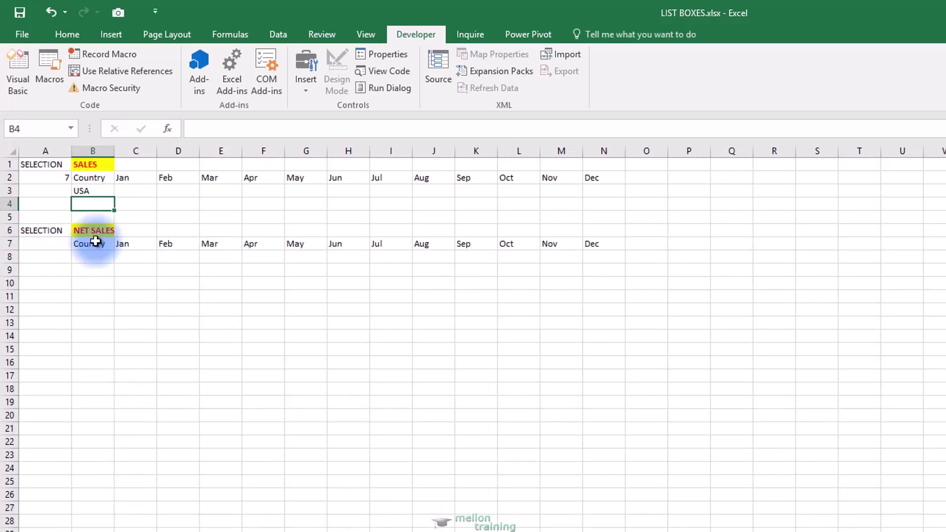
Step: Start an INDEX formula in C3 using the Data sheet's sales figures C3:N14
{"action": "left_click", "coordinate": [138, 193]}
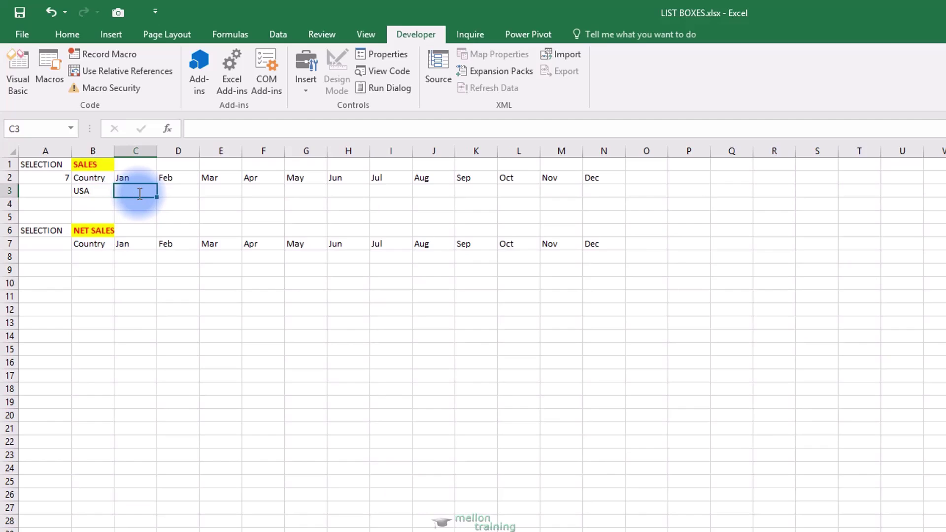
{"action": "type", "text": "="}
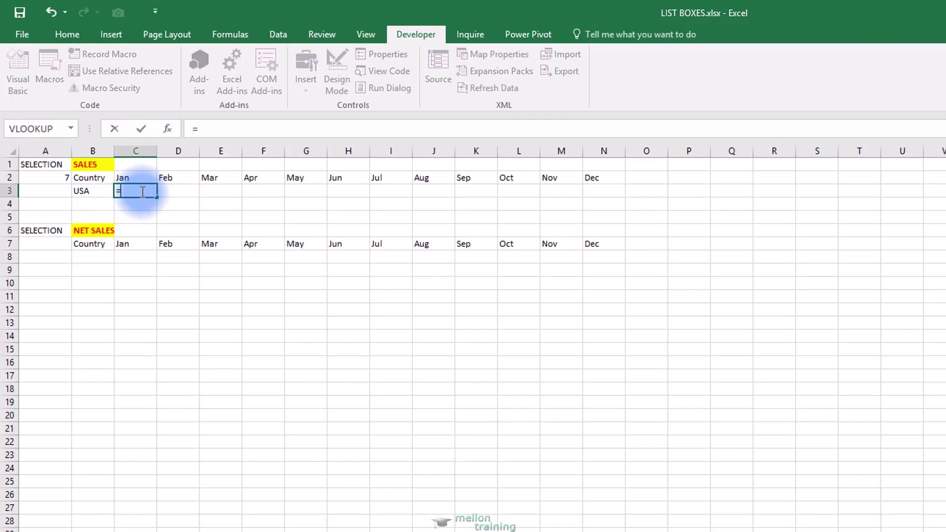
{"action": "type", "text": "INDEX"}
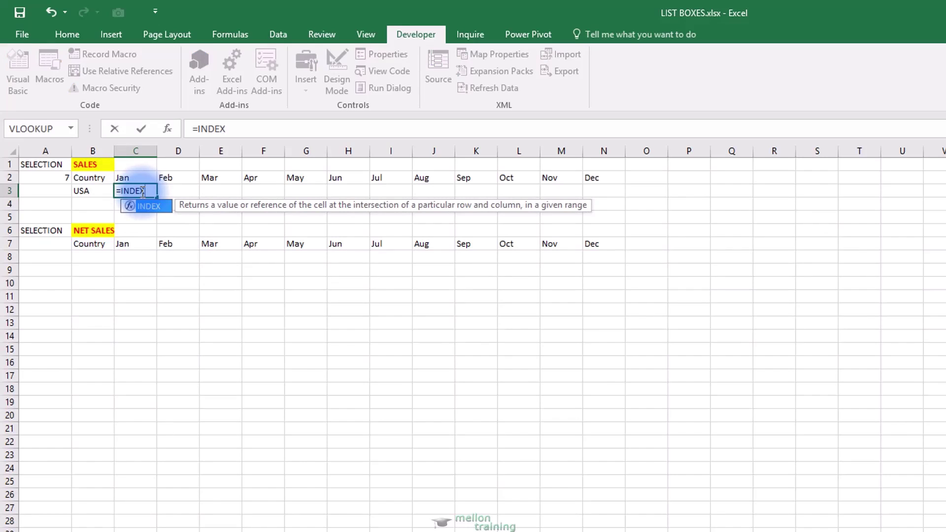
{"action": "type", "text": "("}
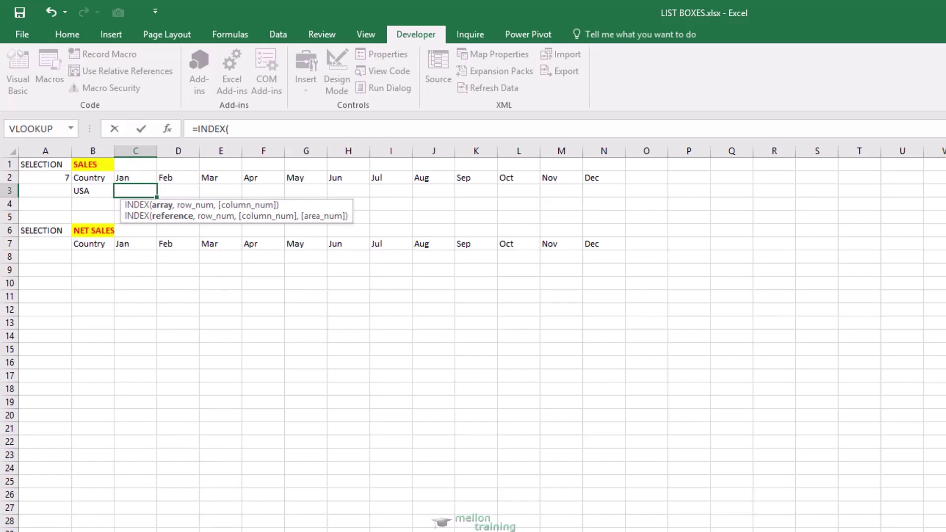
{"action": "left_click", "coordinate": [216, 531]}
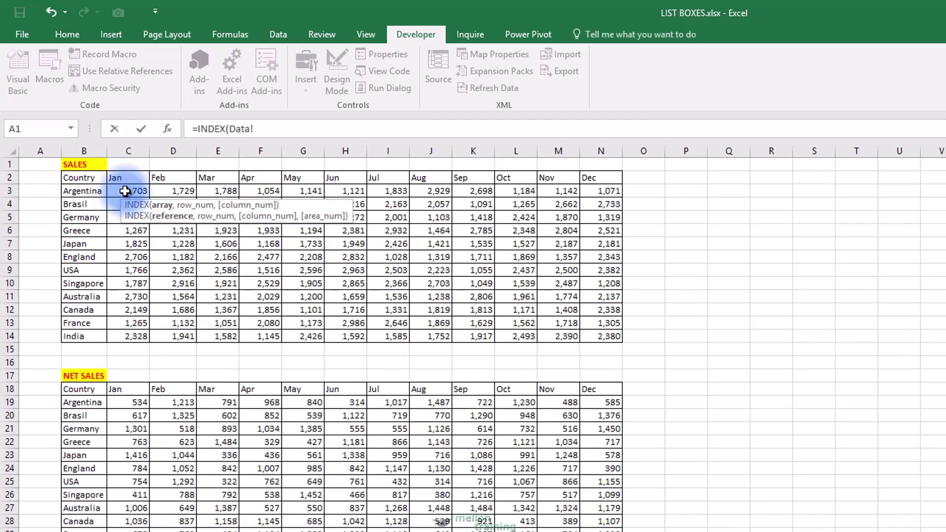
{"action": "left_click_drag", "start_coordinate": [125, 191], "coordinate": [606, 333]}
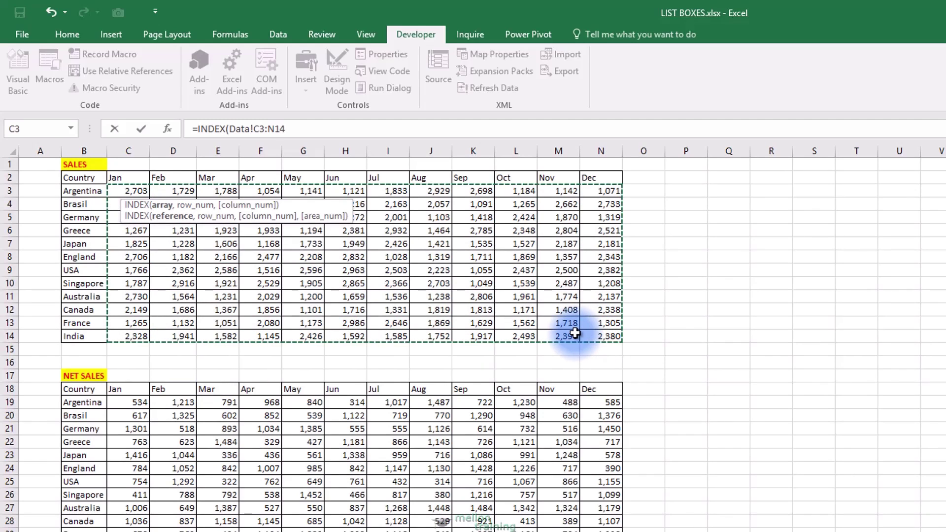
{"action": "type", "text": ","}
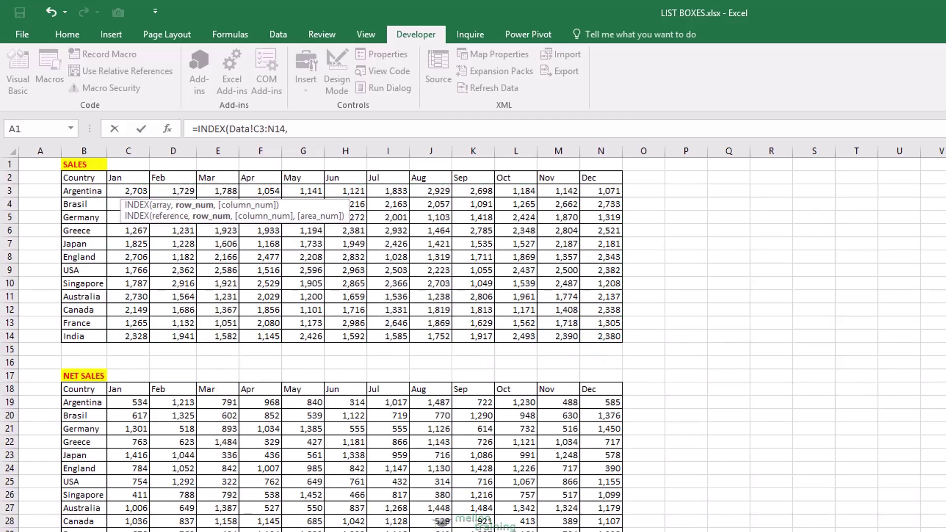
{"action": "left_click", "coordinate": [194, 531]}
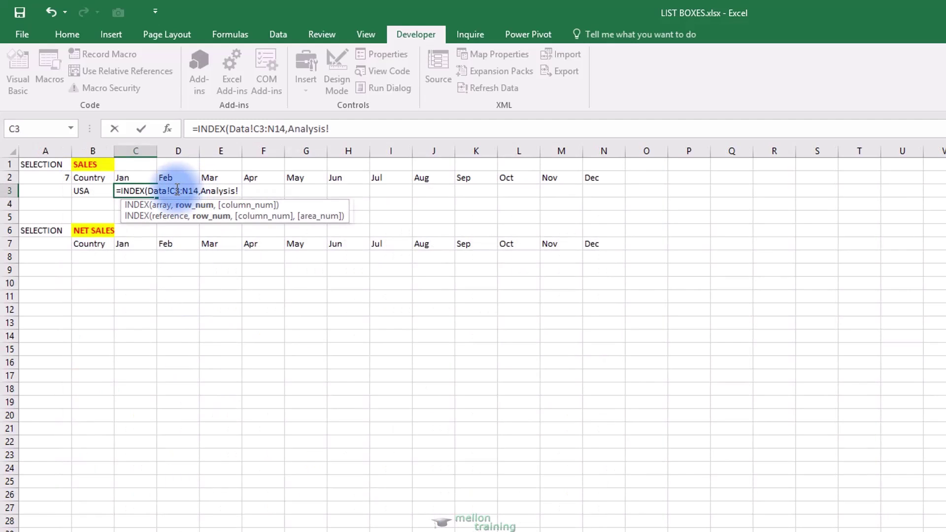
Step: Make the range $C$3:$N$14, add $A$2 as the row and COLUMNS($C$2:C2)
{"action": "key", "text": "F4"}
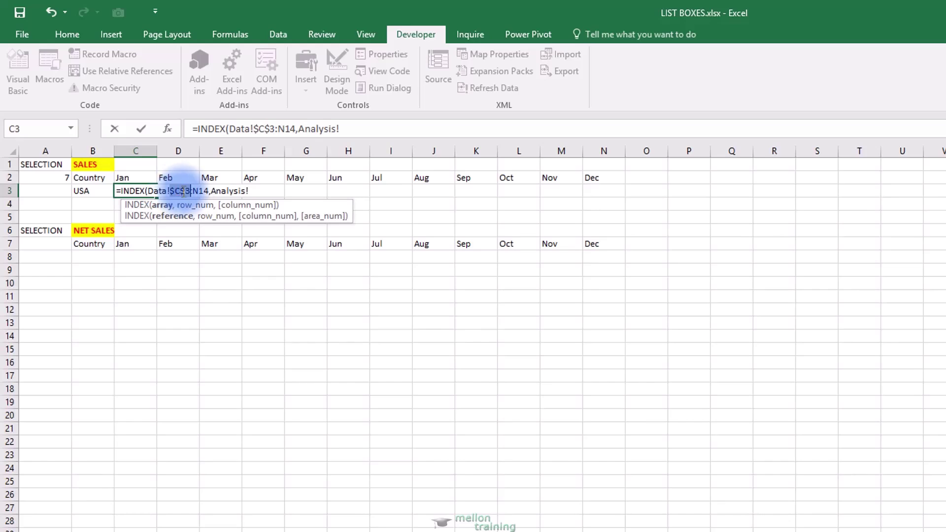
{"action": "left_click", "coordinate": [190, 191]}
{"action": "key", "text": "F4"}
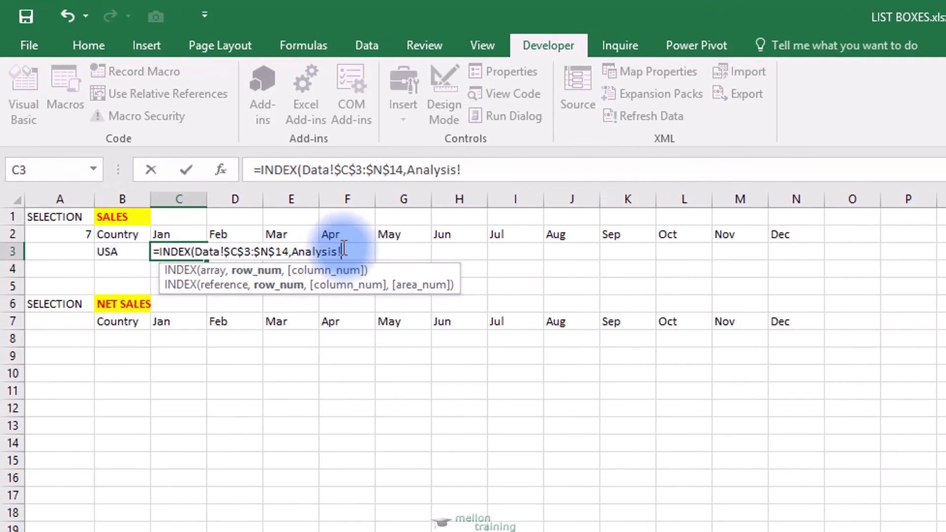
{"action": "left_click", "coordinate": [64, 235]}
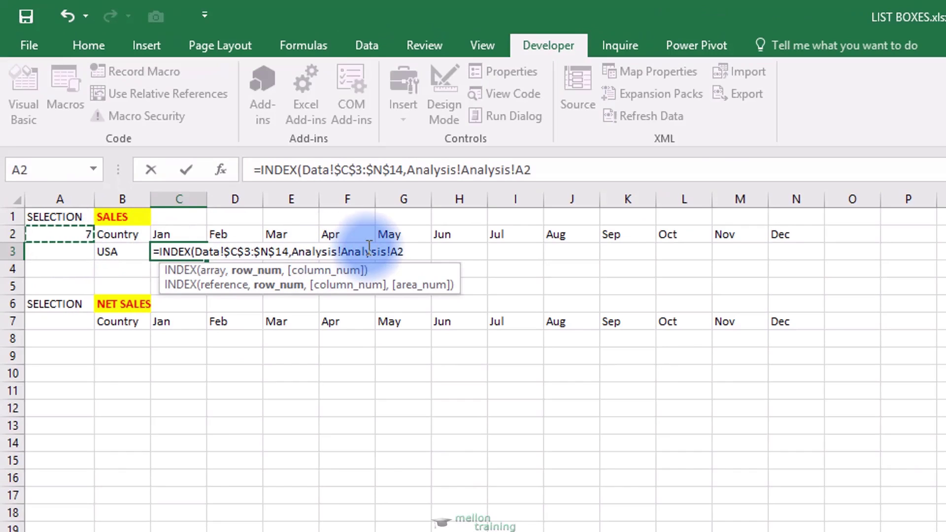
{"action": "left_click", "coordinate": [343, 252]}
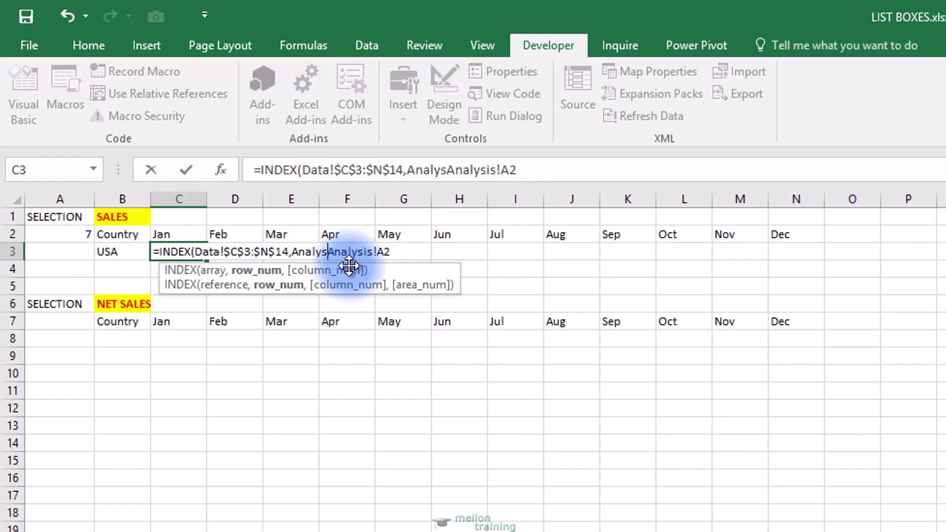
{"action": "key", "text": "BackSpace"}
{"action": "key", "text": "BackSpace"}
{"action": "key", "text": "BackSpace"}
{"action": "key", "text": "BackSpace"}
{"action": "key", "text": "BackSpace"}
{"action": "key", "text": "BackSpace"}
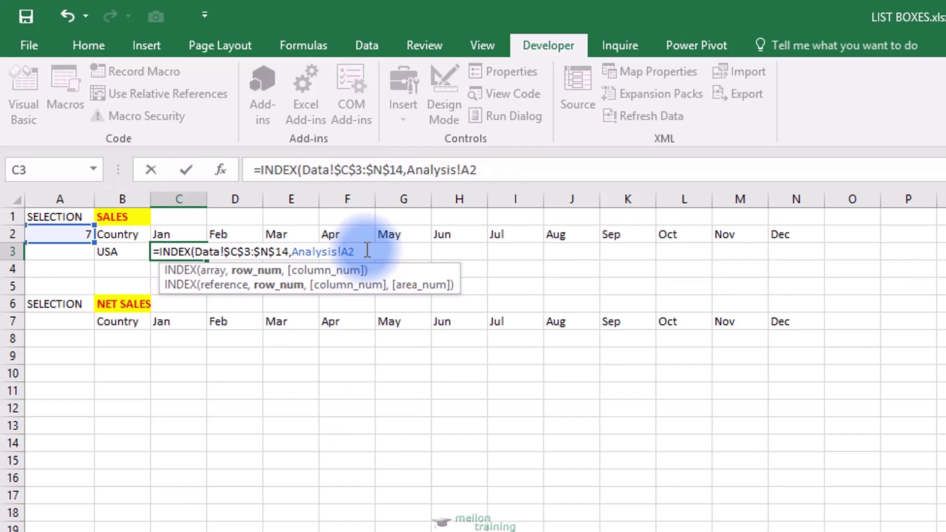
{"action": "key", "text": "F4"}
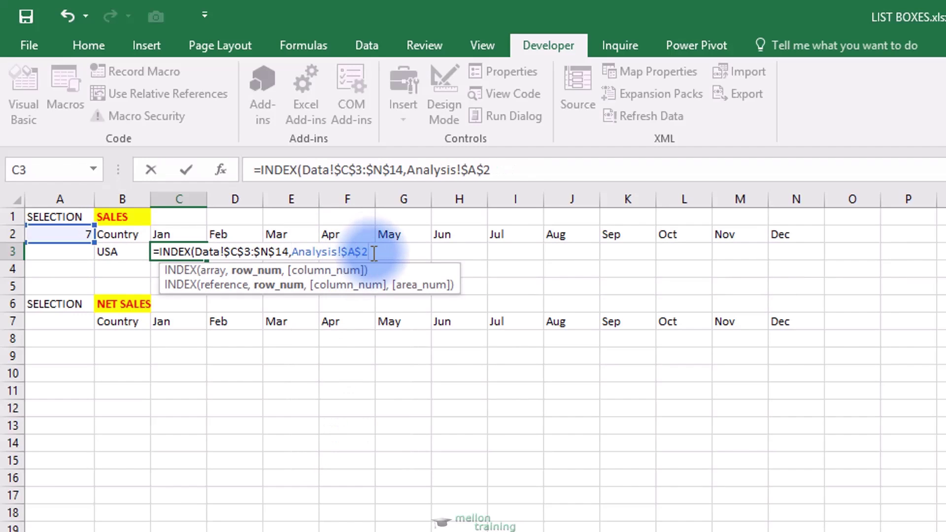
{"action": "type", "text": ","}
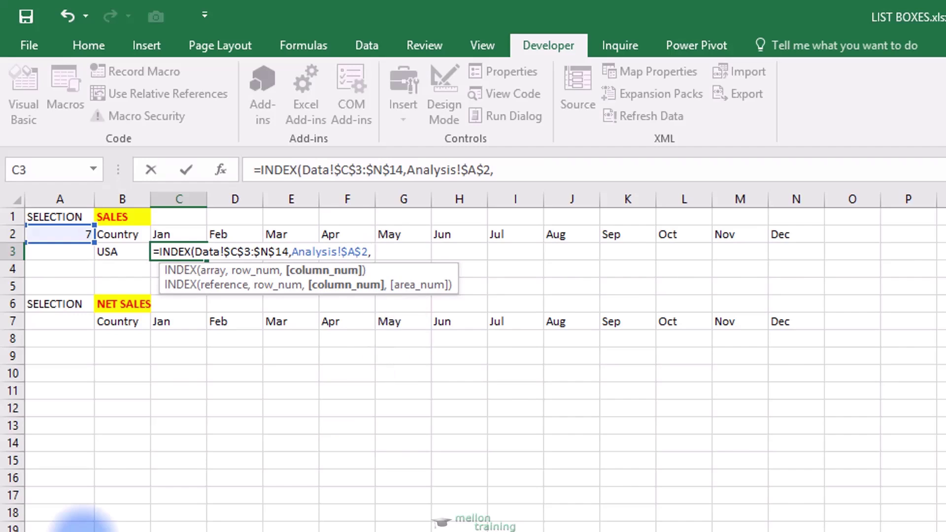
{"action": "type", "text": "COLUMNS("}
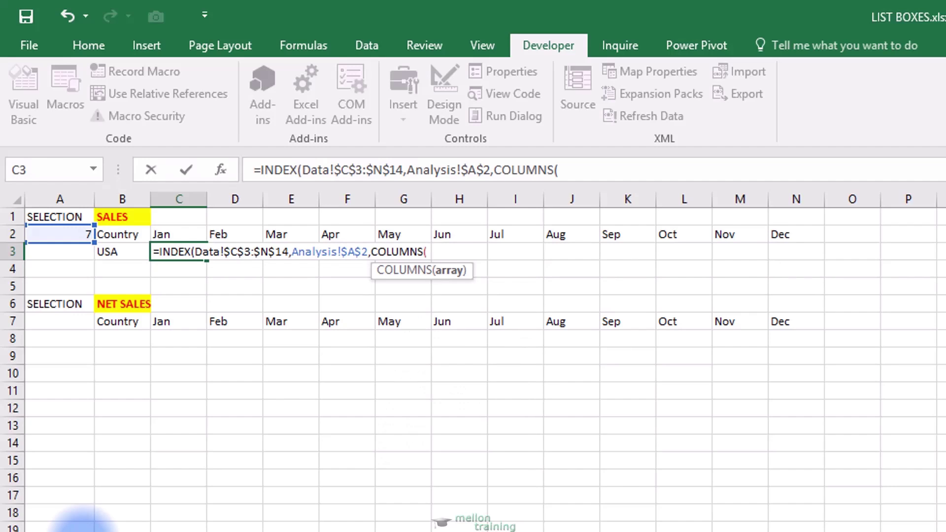
{"action": "type", "text": "$C$"}
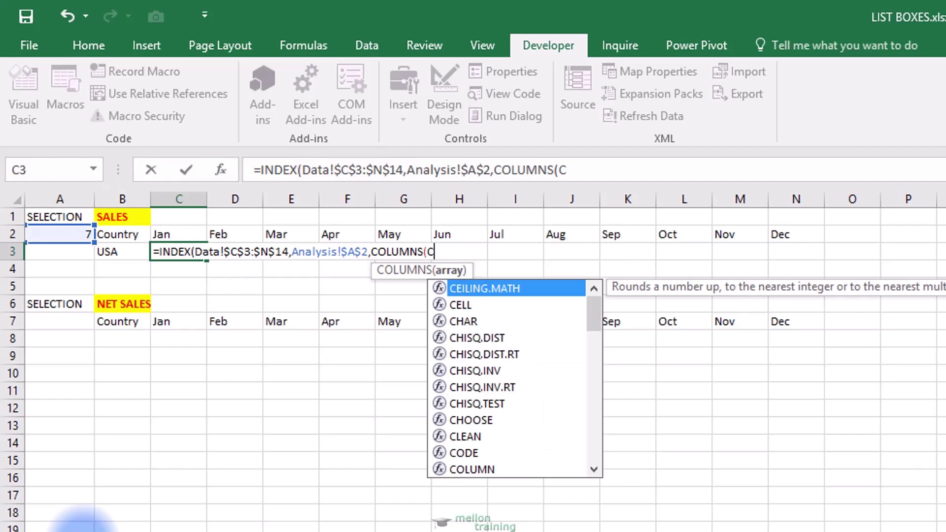
{"action": "type", "text": "2"}
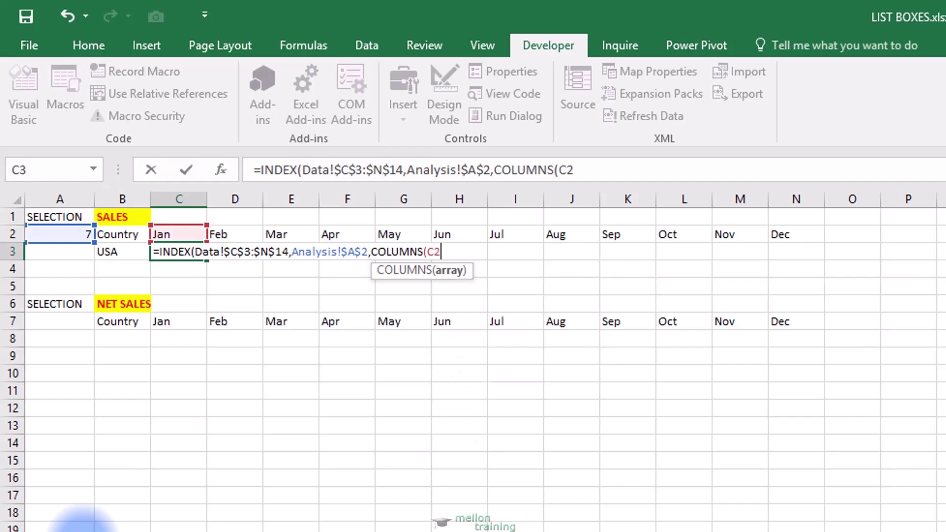
{"action": "type", "text": ":C2"}
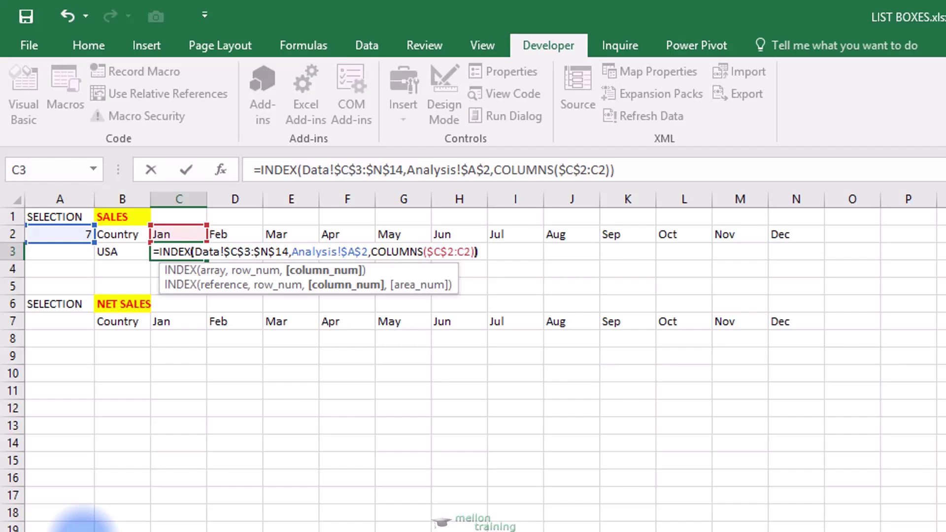
Step: Commit the January sales formula and fill it across row 3 to December
{"action": "key", "text": "Return"}
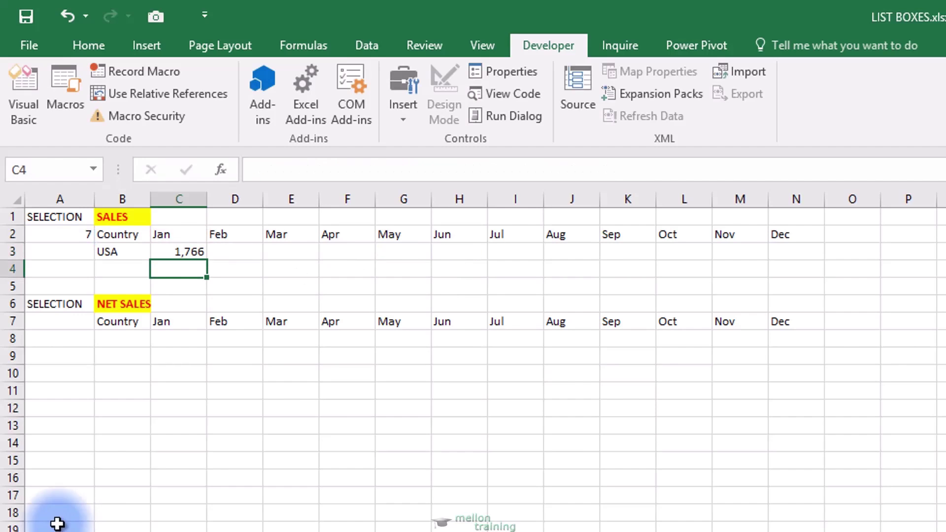
{"action": "left_click", "coordinate": [187, 252]}
{"action": "left_click_drag", "start_coordinate": [209, 266], "coordinate": [812, 258]}
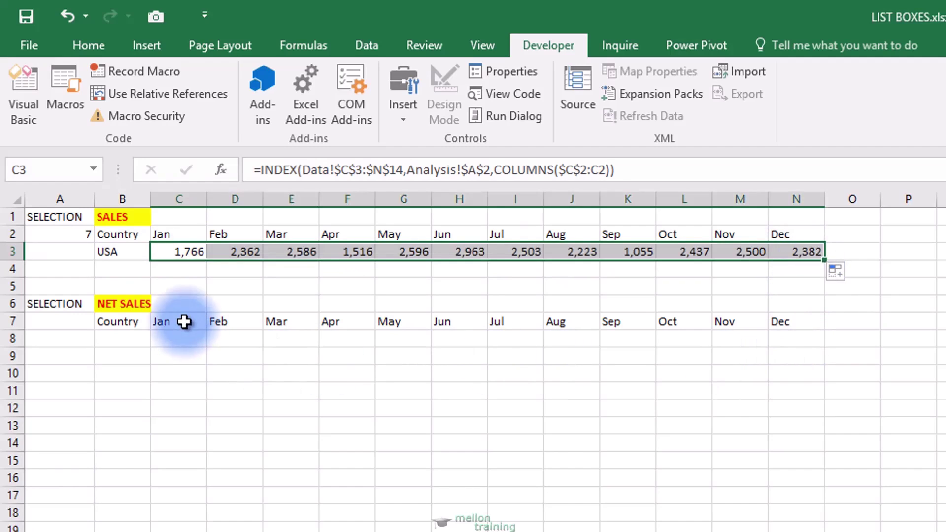
{"action": "left_click", "coordinate": [173, 268]}
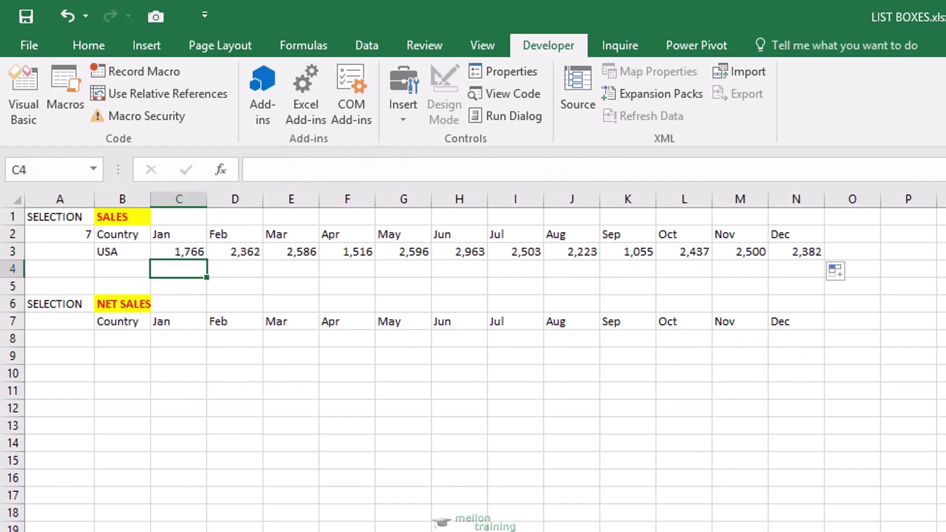
Step: Compare the USA row on the Data sheet with the filled Analysis sales row
{"action": "key", "text": "ctrl+Page_Up"}
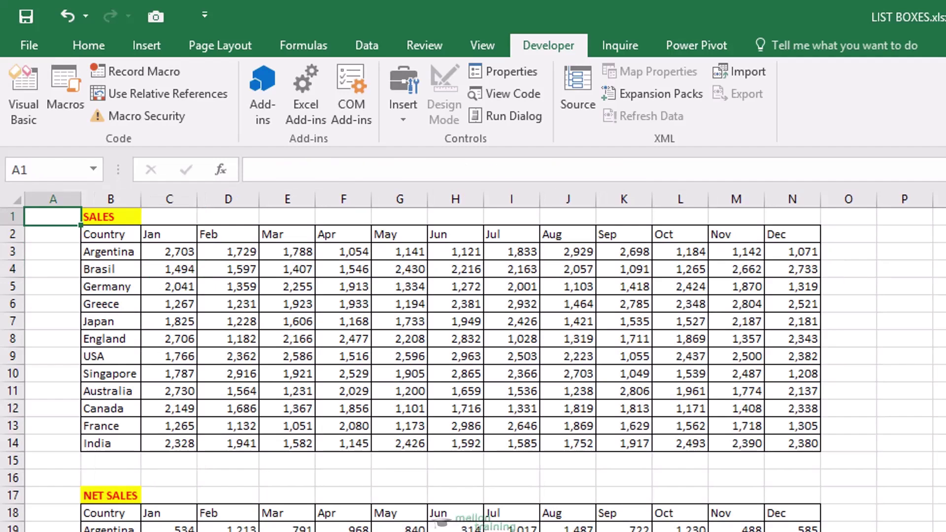
{"action": "left_click", "coordinate": [14, 356]}
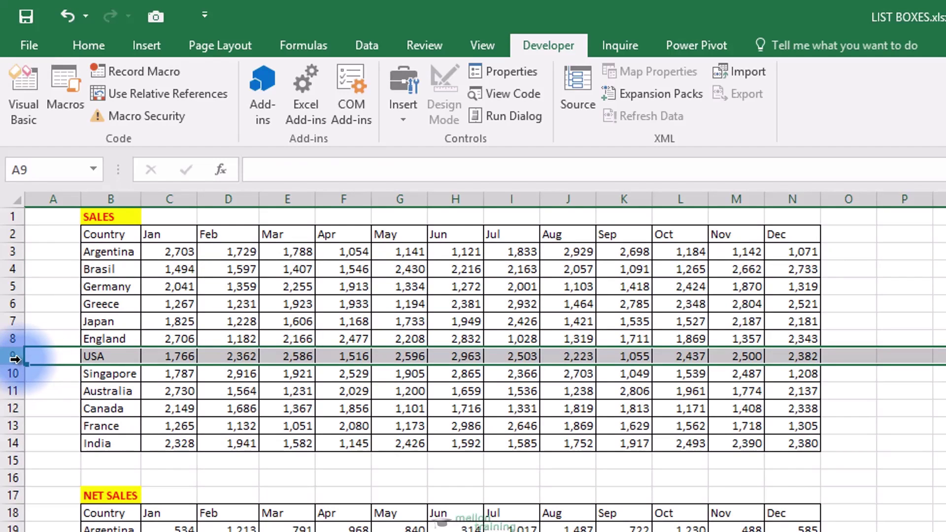
{"action": "key", "text": "ctrl+Page_Down"}
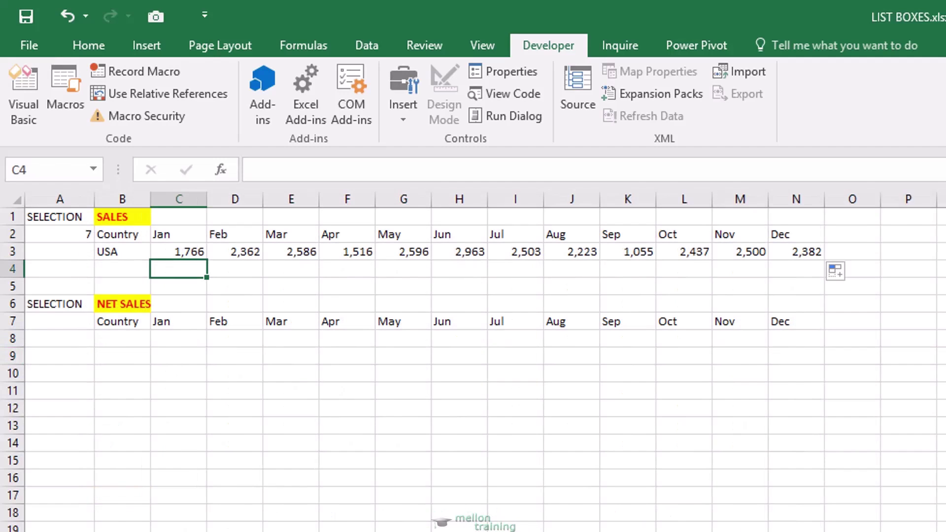
{"action": "left_click", "coordinate": [10, 252]}
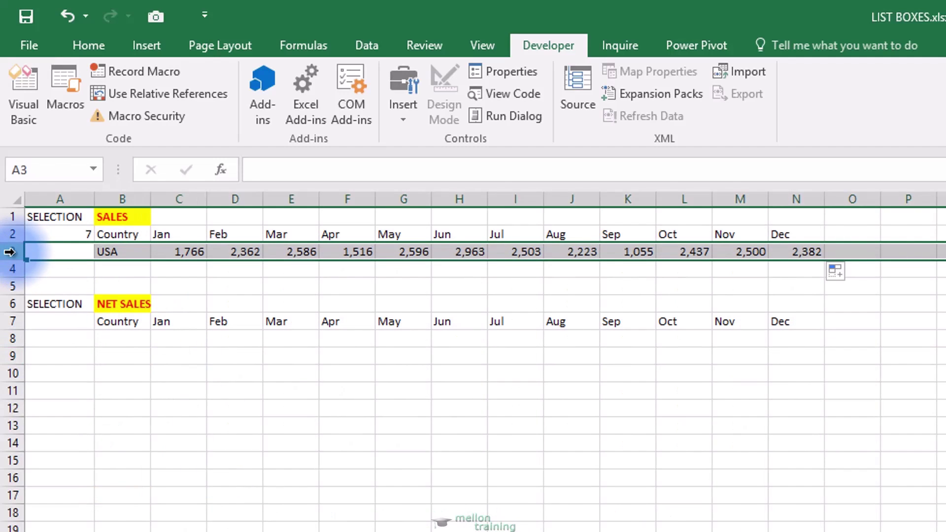
{"action": "left_click", "coordinate": [133, 269]}
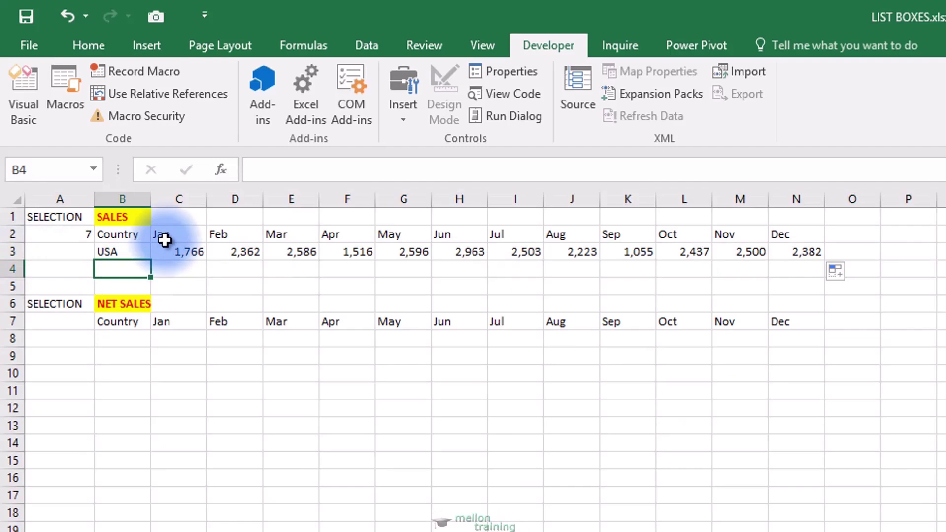
Step: Insert a 2-D clustered column chart from the month headings and USA figures B2:N3
{"action": "left_click_drag", "start_coordinate": [122, 237], "coordinate": [798, 251]}
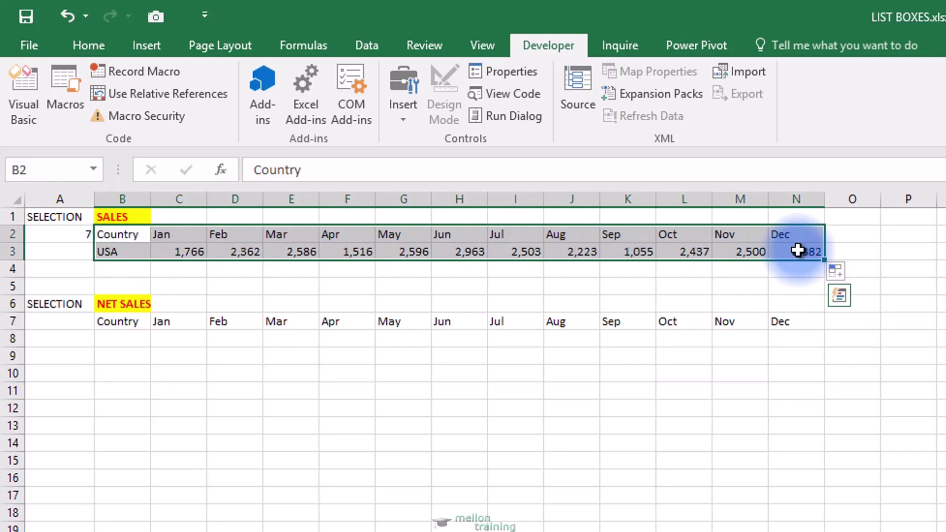
{"action": "left_click", "coordinate": [155, 49]}
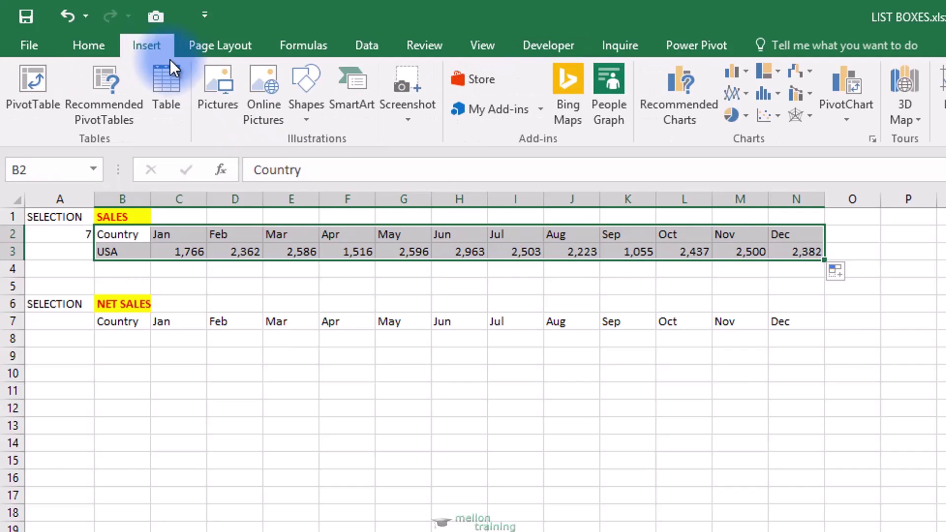
{"action": "left_click", "coordinate": [748, 72]}
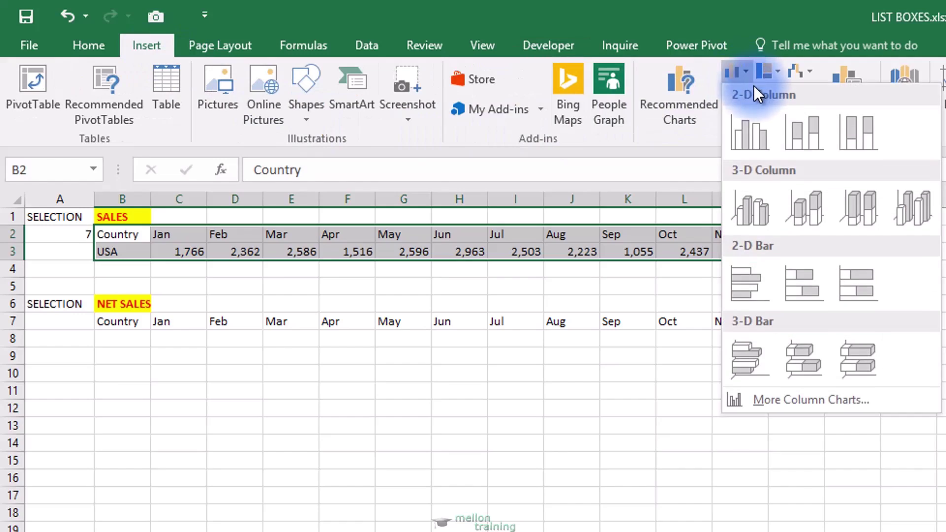
{"action": "left_click", "coordinate": [754, 127]}
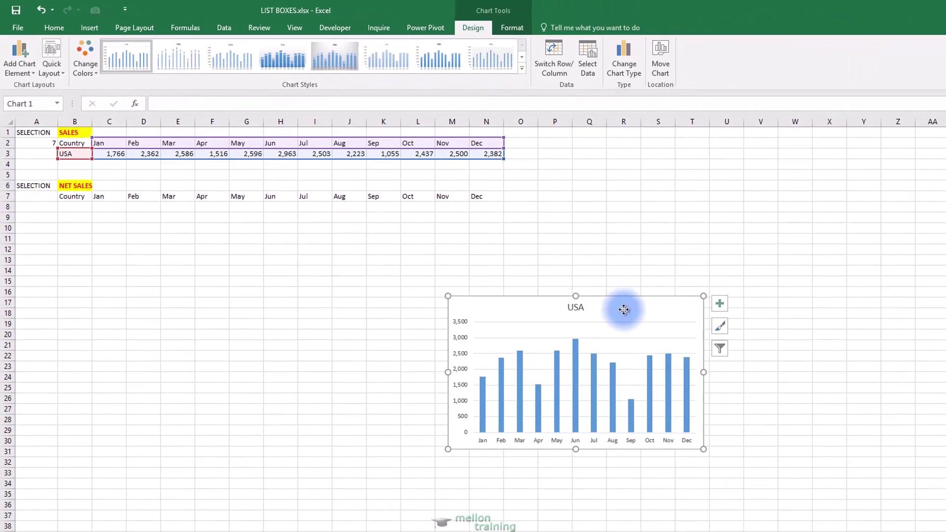
Step: Move the USA sales chart to the Presentation sheet beside the list box and enlarge it slightly
{"action": "right_click", "coordinate": [623, 309]}
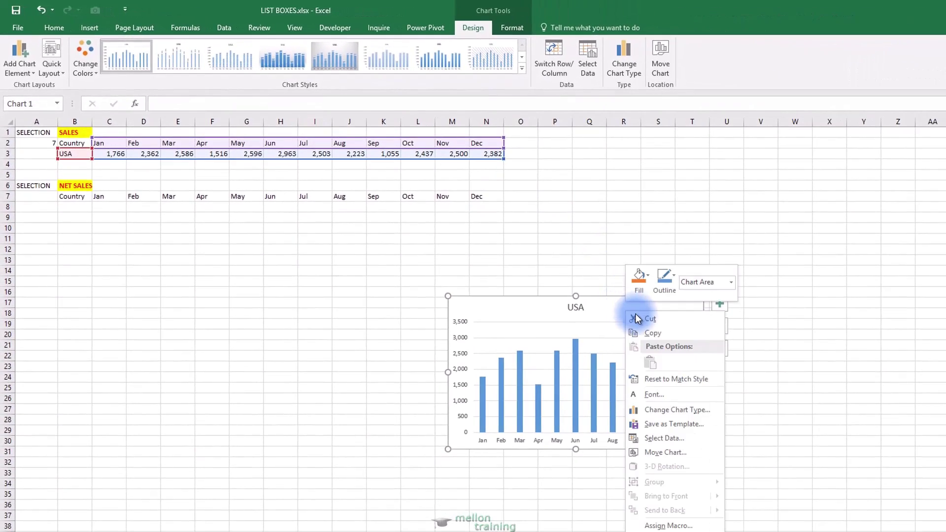
{"action": "left_click", "coordinate": [676, 451]}
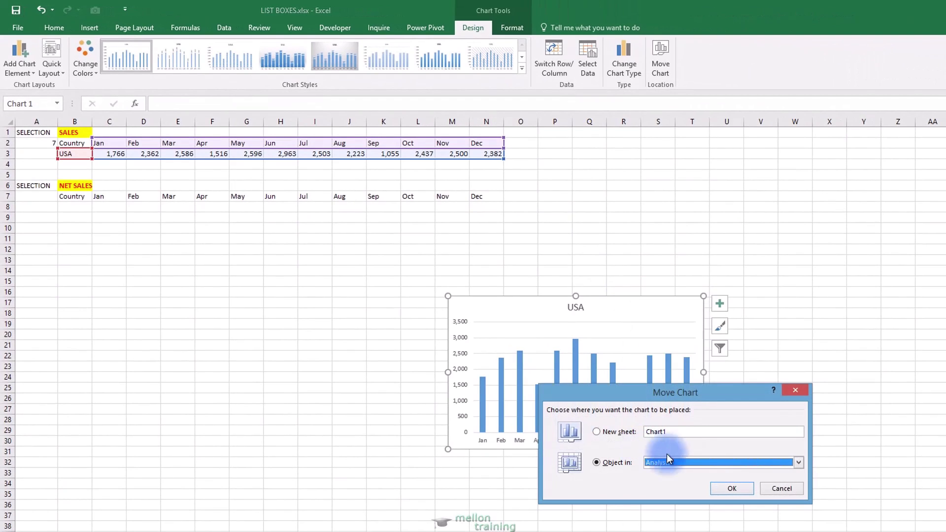
{"action": "left_click", "coordinate": [722, 460]}
{"action": "left_click", "coordinate": [684, 472]}
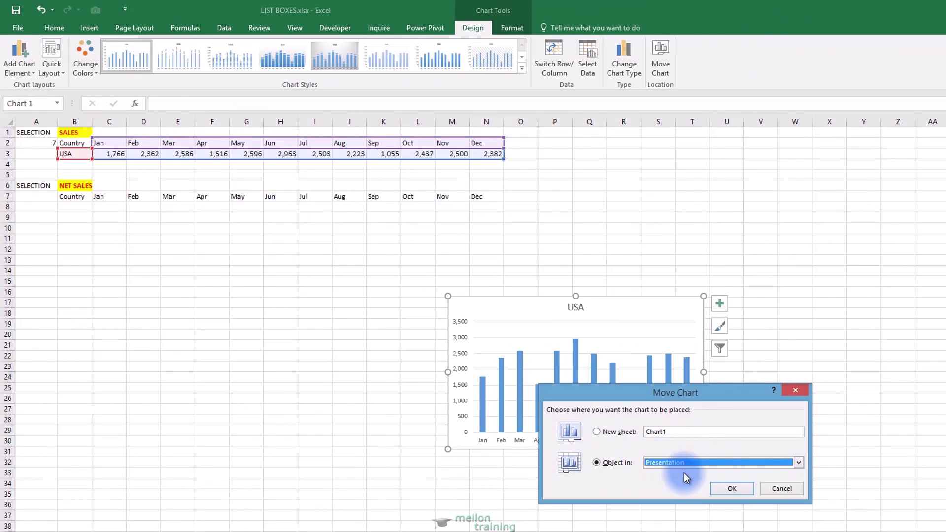
{"action": "left_click", "coordinate": [730, 488]}
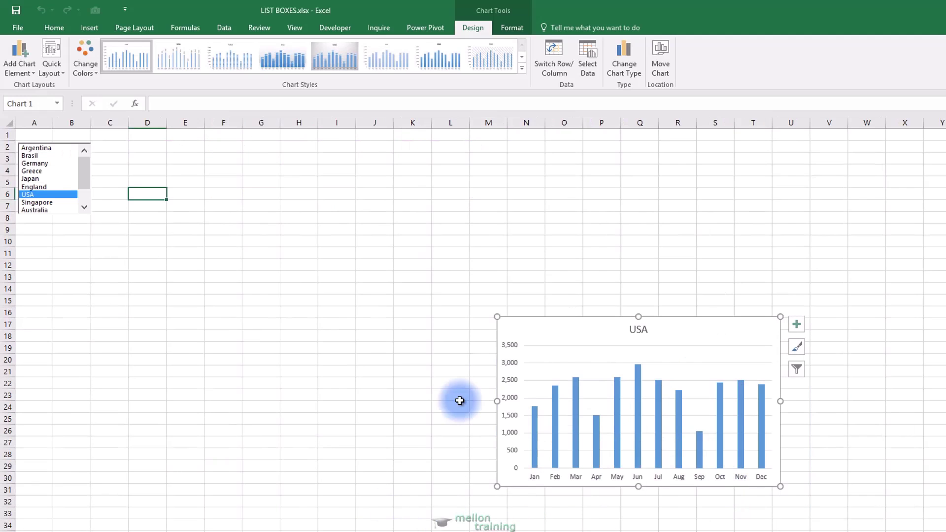
{"action": "left_click_drag", "start_coordinate": [544, 320], "coordinate": [147, 135]}
{"action": "left_click_drag", "start_coordinate": [383, 301], "coordinate": [427, 306]}
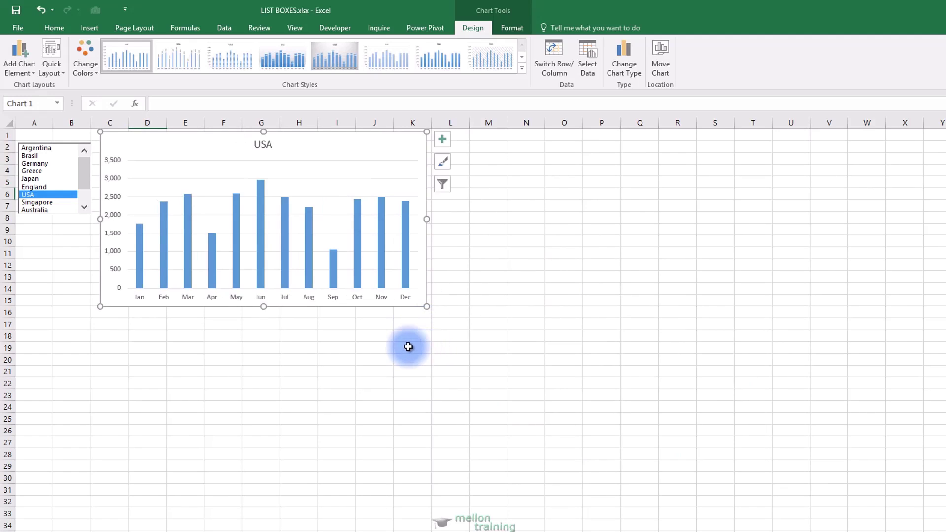
Step: Test the chart by picking Argentina, Brasil and Germany, ending back on Argentina
{"action": "left_click", "coordinate": [48, 149]}
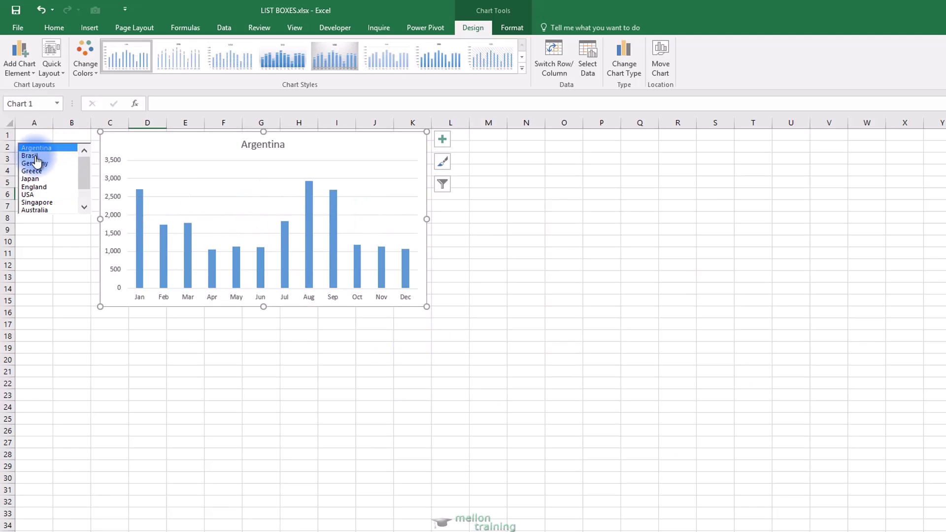
{"action": "left_click", "coordinate": [36, 158]}
{"action": "left_click", "coordinate": [34, 165]}
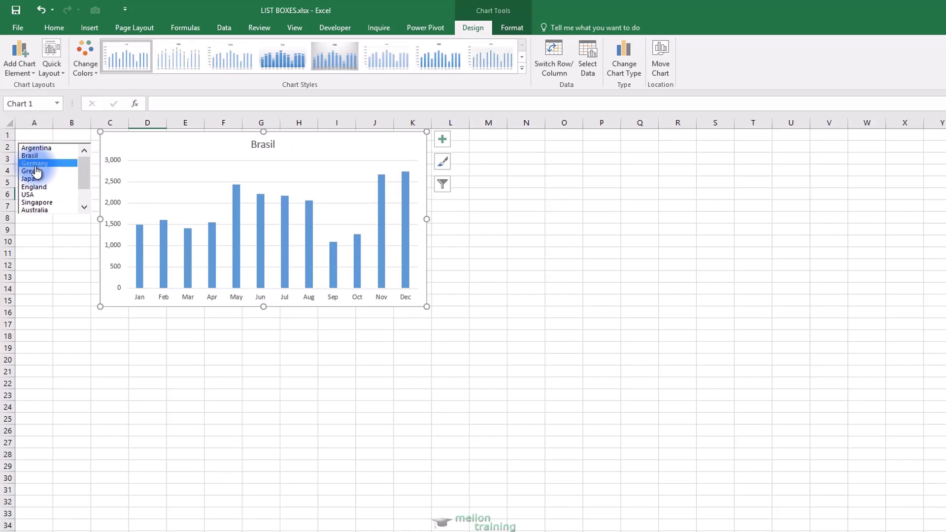
{"action": "left_click", "coordinate": [36, 149]}
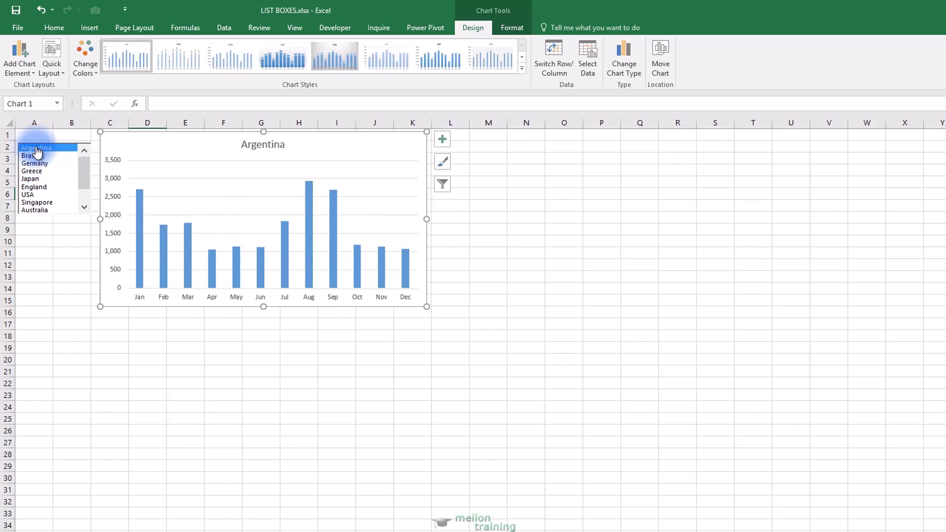
{"action": "left_click", "coordinate": [45, 150]}
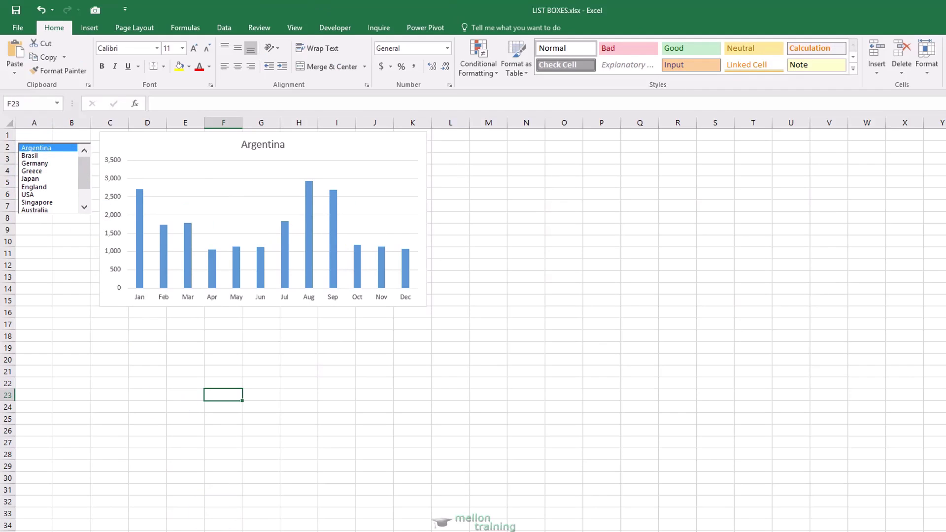
Step: Enter =INDEX(Data!B19:B30,Analysis!A2) in B8 so the NET SALES country reads Argentina
{"action": "key", "text": "ctrl+Page_Up"}
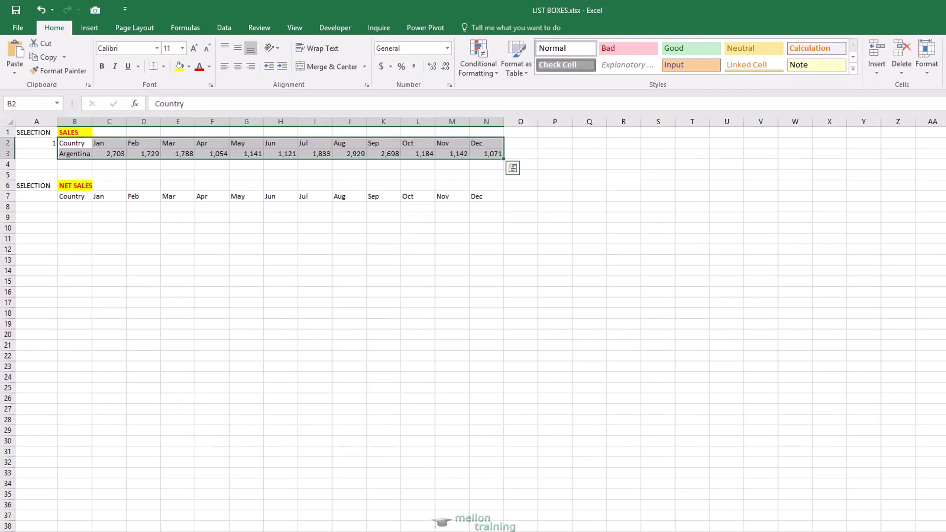
{"action": "left_click", "coordinate": [71, 209]}
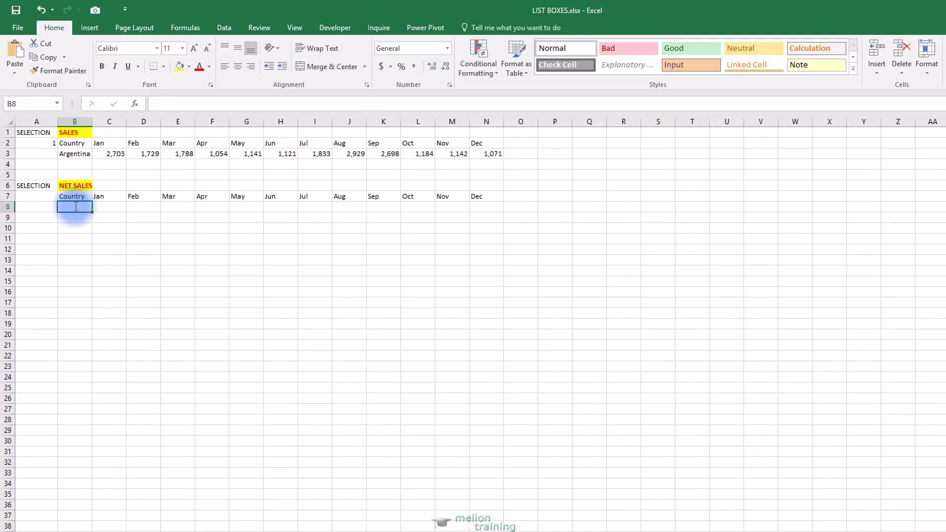
{"action": "type", "text": "=IND"}
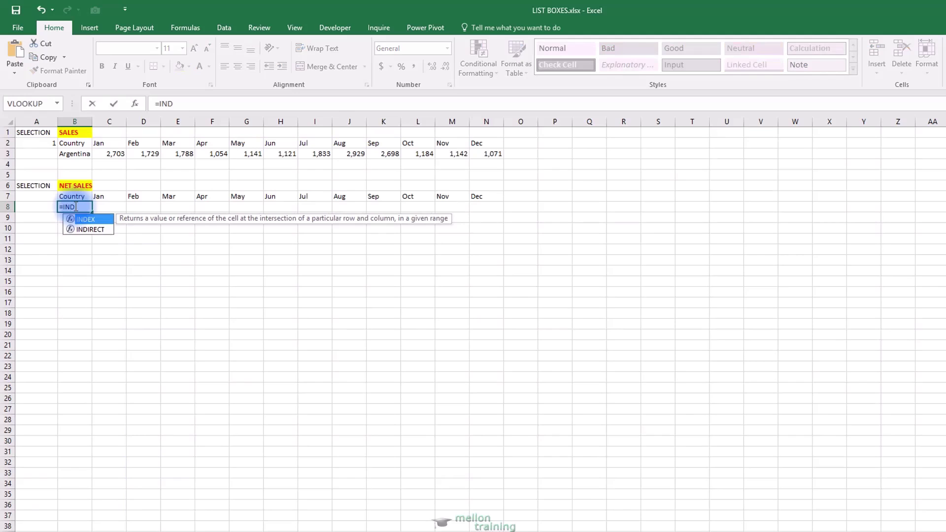
{"action": "key", "text": "Tab"}
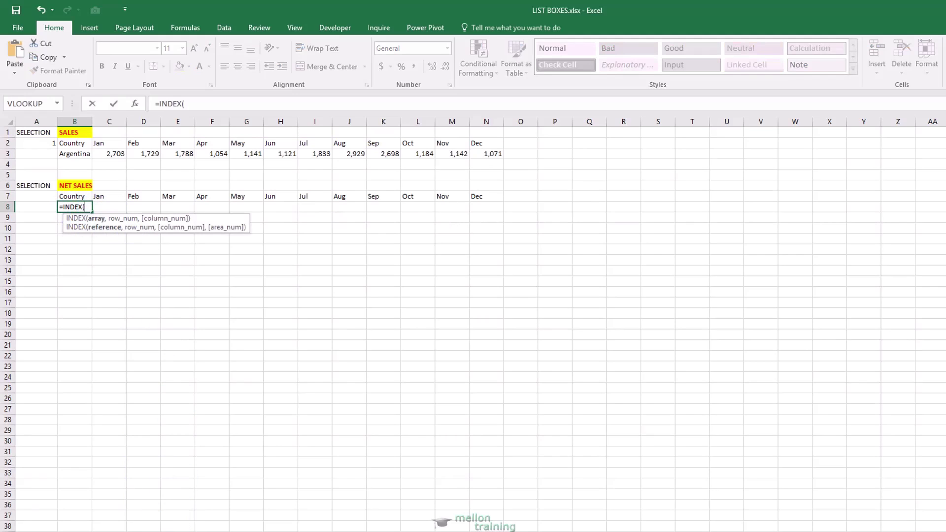
{"action": "key", "text": "ctrl+Page_Up"}
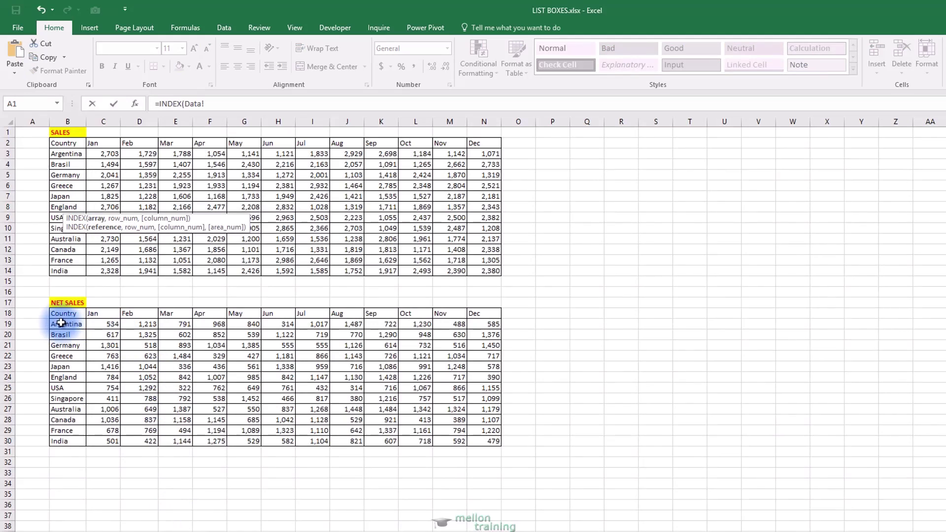
{"action": "left_click_drag", "start_coordinate": [60, 324], "coordinate": [68, 441]}
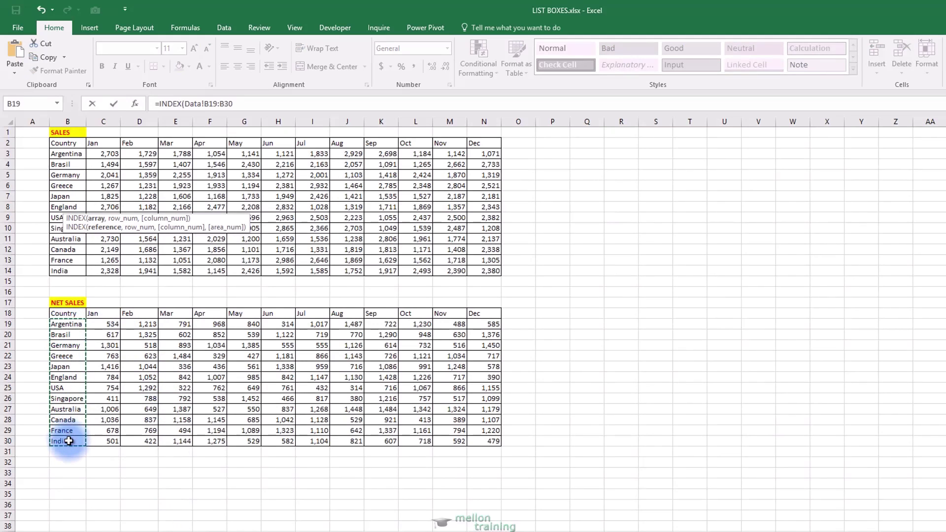
{"action": "type", "text": ","}
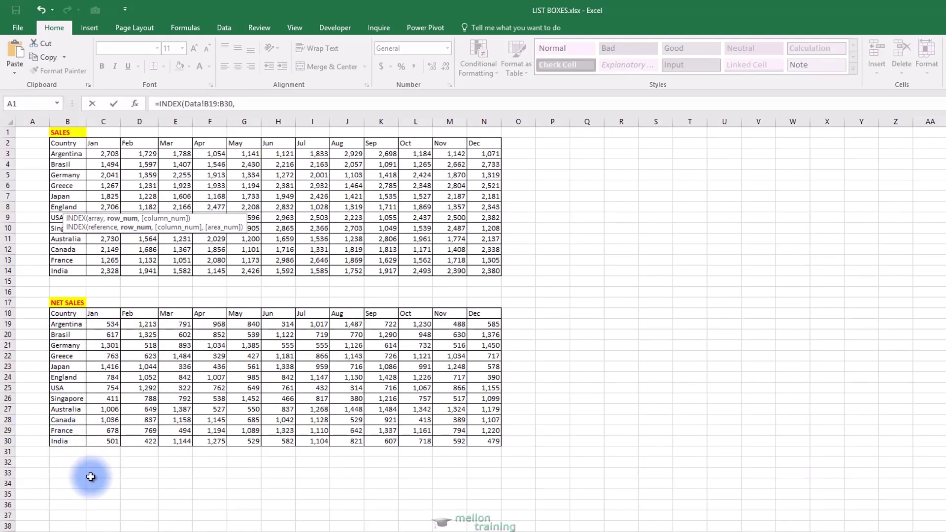
{"action": "key", "text": "ctrl+Page_Down"}
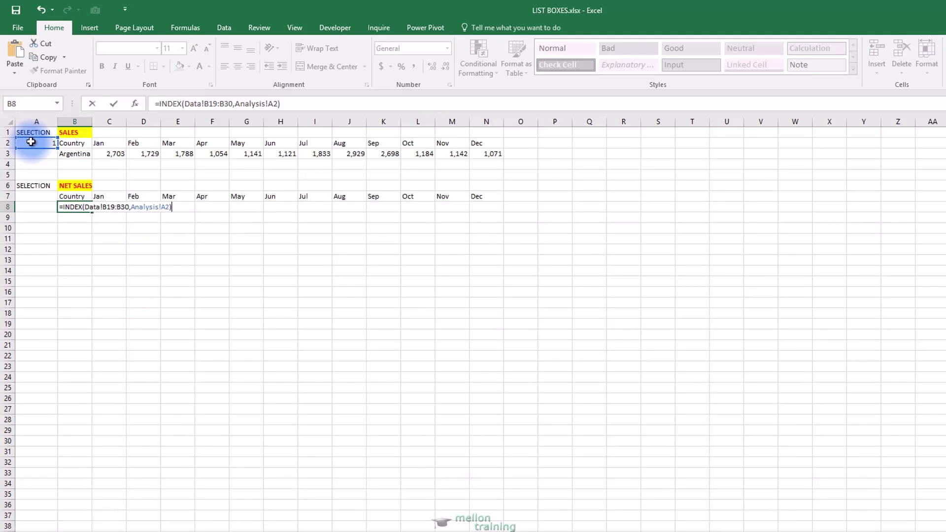
{"action": "key", "text": "Return"}
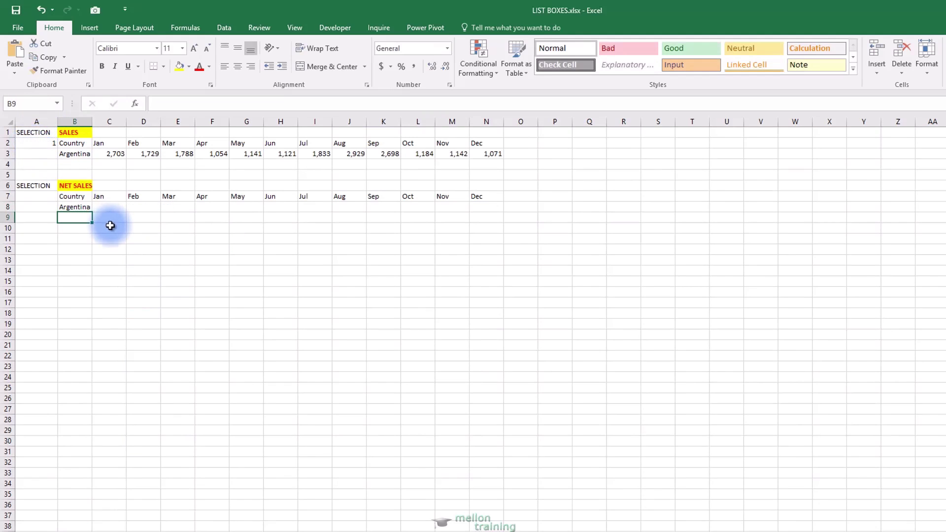
Step: In C8, start an INDEX formula over Data!$C$19:$N$30 using Analysis!A2 as the row number
{"action": "left_click", "coordinate": [108, 206]}
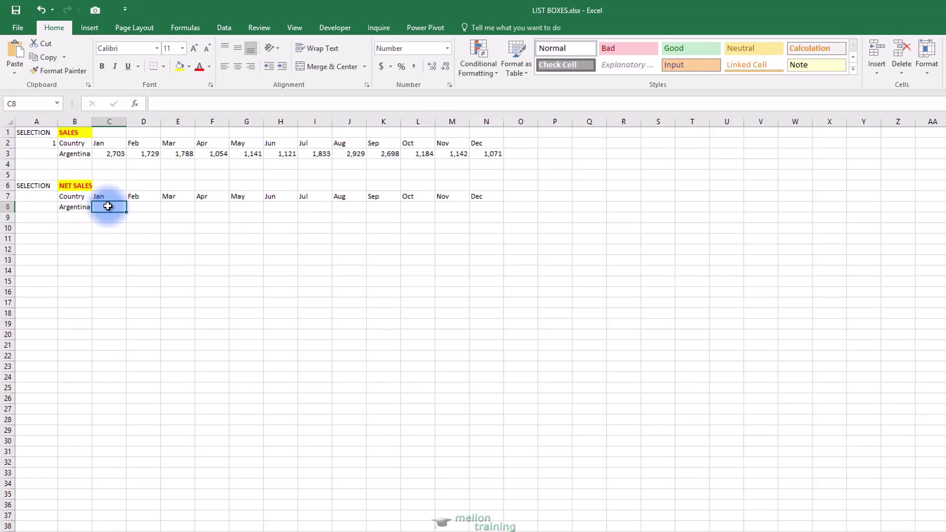
{"action": "type", "text": "=INDEX"}
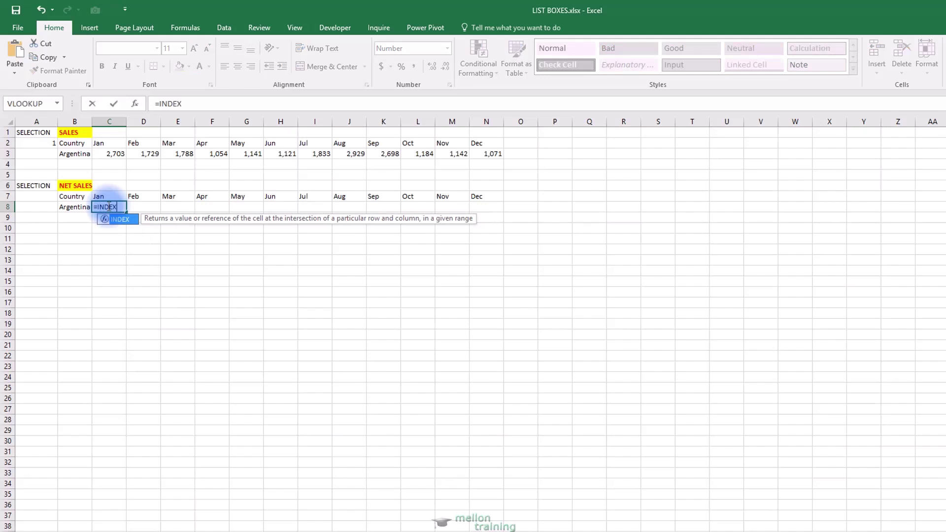
{"action": "type", "text": "("}
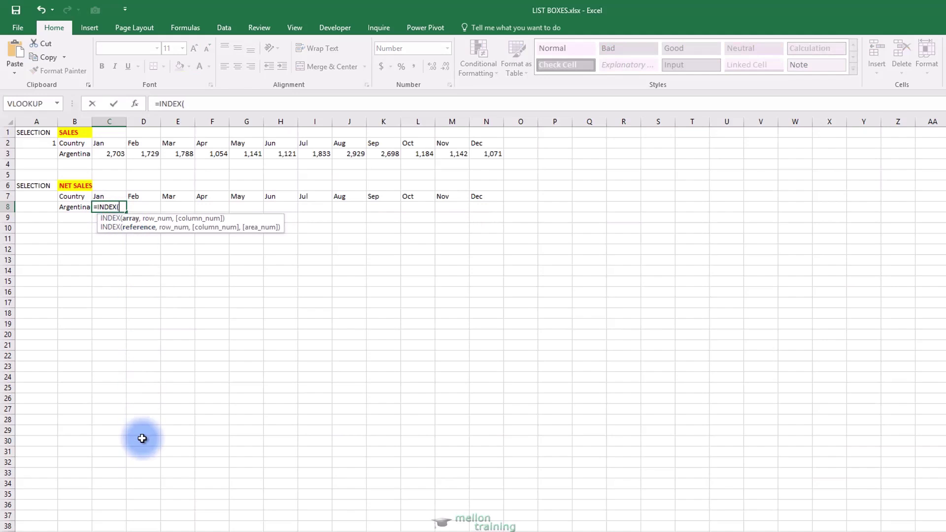
{"action": "key", "text": "ctrl+Page_Down"}
{"action": "left_click_drag", "start_coordinate": [104, 325], "coordinate": [478, 444]}
{"action": "type", "text": ","}
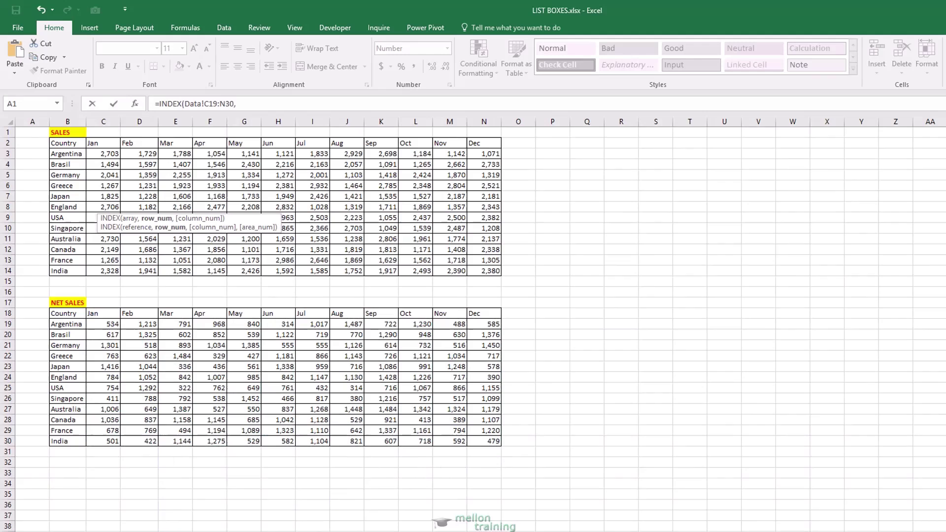
{"action": "key", "text": "ctrl+Page_Up"}
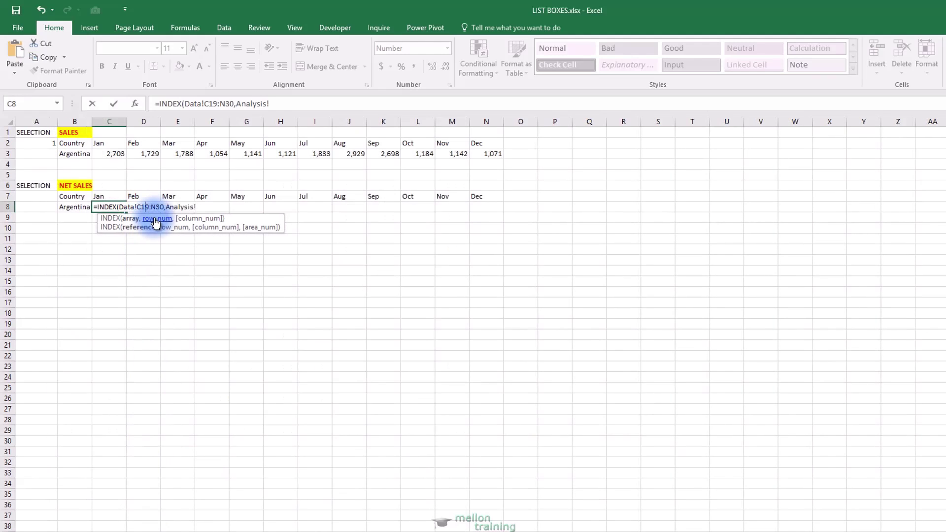
{"action": "key", "text": "F4"}
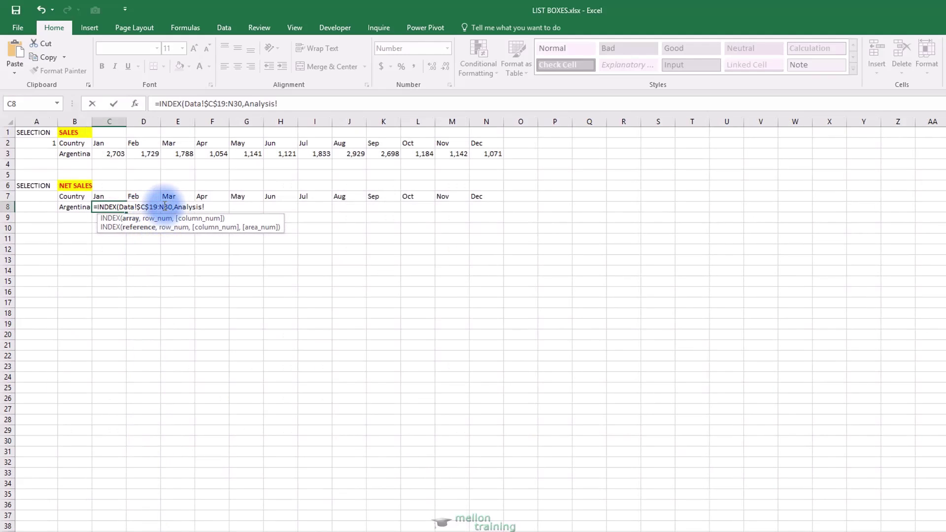
{"action": "left_click", "coordinate": [213, 207]}
{"action": "left_click", "coordinate": [35, 144]}
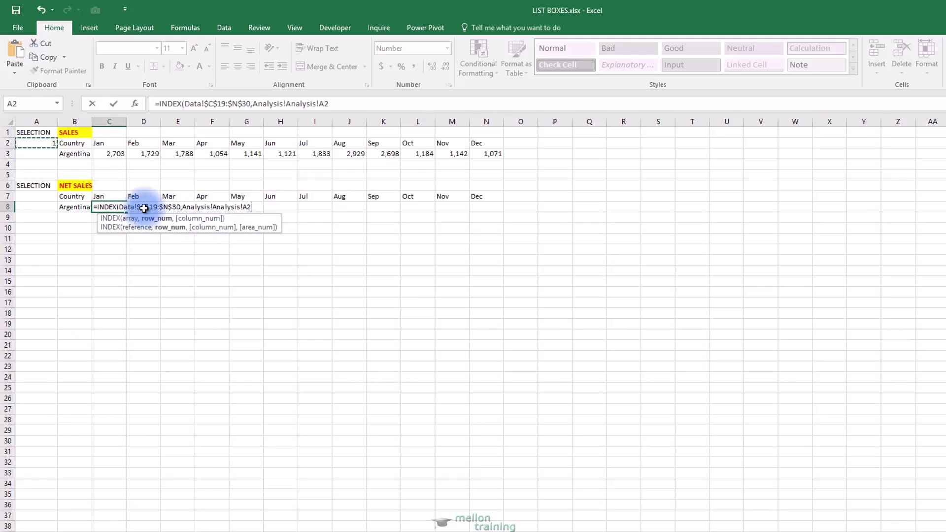
{"action": "left_click_drag", "start_coordinate": [196, 207], "coordinate": [214, 208]}
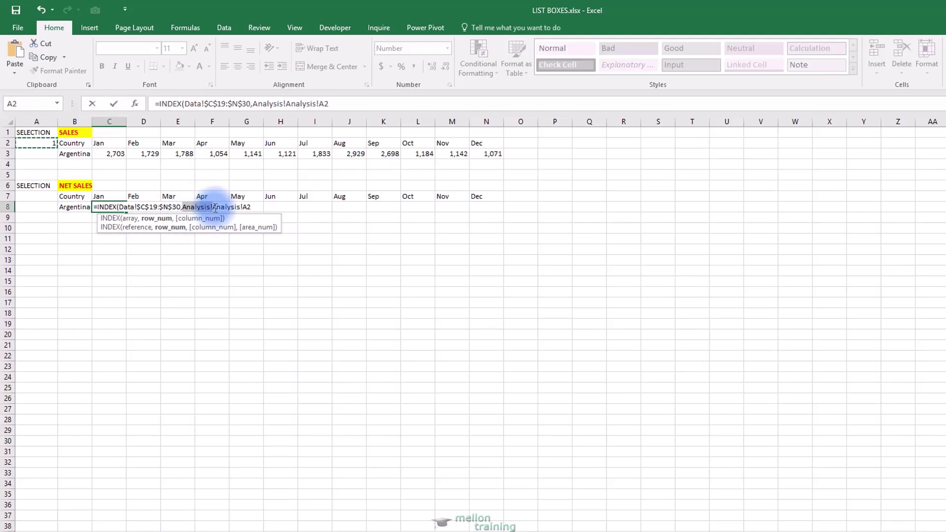
{"action": "key", "text": "Delete"}
{"action": "key", "text": "End"}
Step: Add COLUMNS($C$7:C7) as the column argument, lock Analysis!$A$2, and confirm the formula
{"action": "type", "text": ",C"}
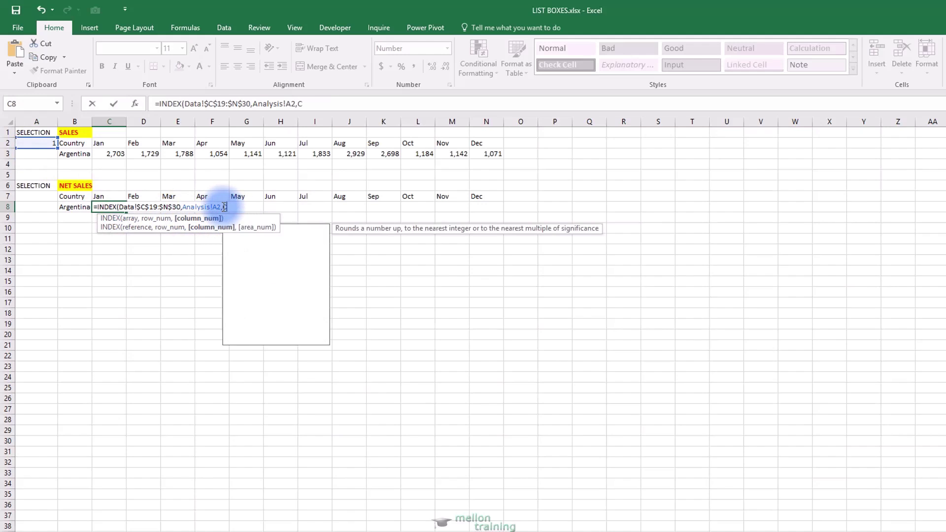
{"action": "type", "text": "OLU"}
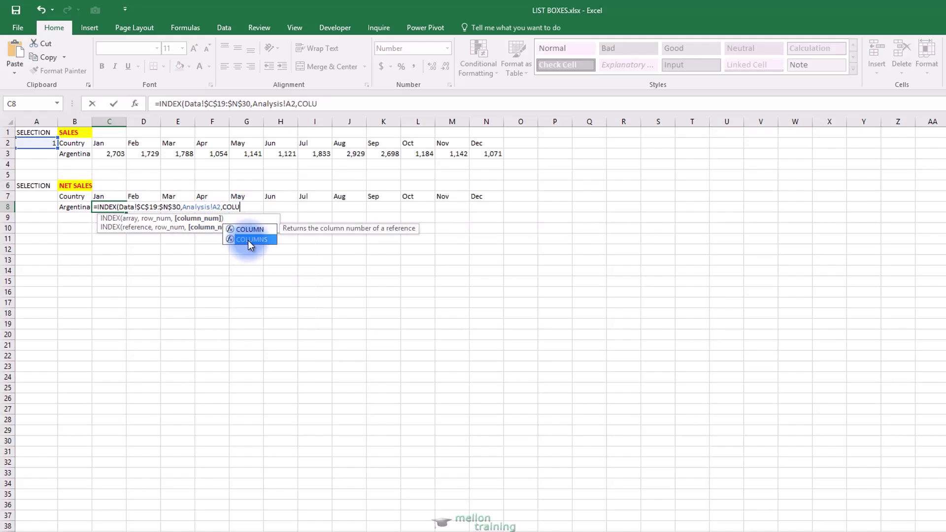
{"action": "left_click", "coordinate": [251, 240]}
{"action": "double_click", "coordinate": [248, 240]}
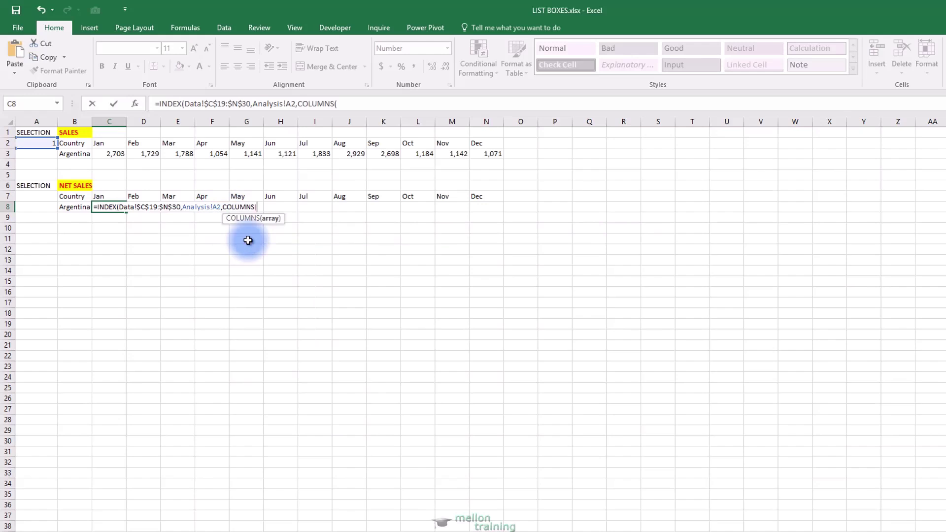
{"action": "type", "text": "C7:C7"}
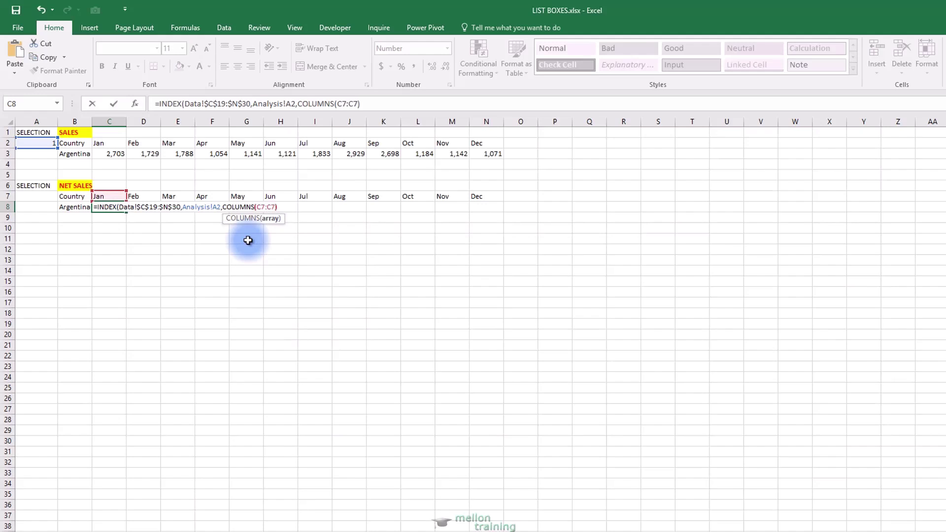
{"action": "type", "text": "))"}
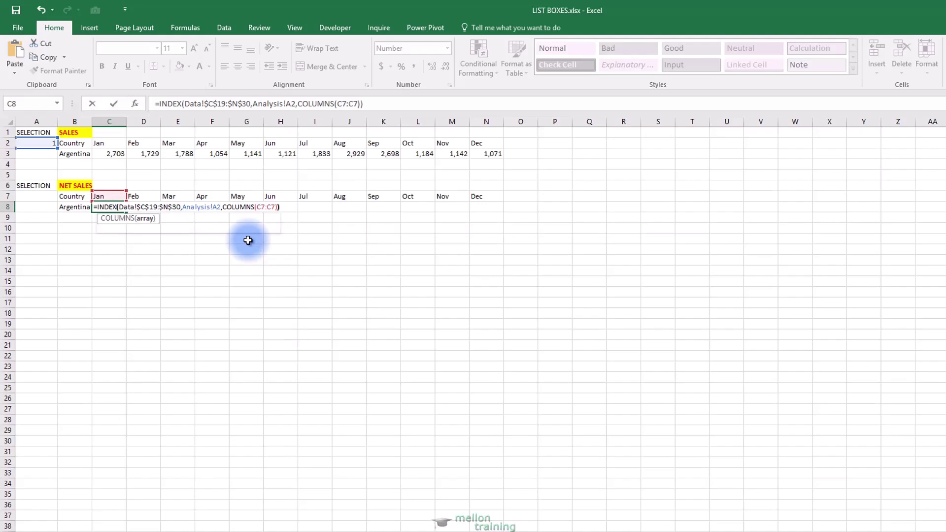
{"action": "left_click", "coordinate": [258, 207]}
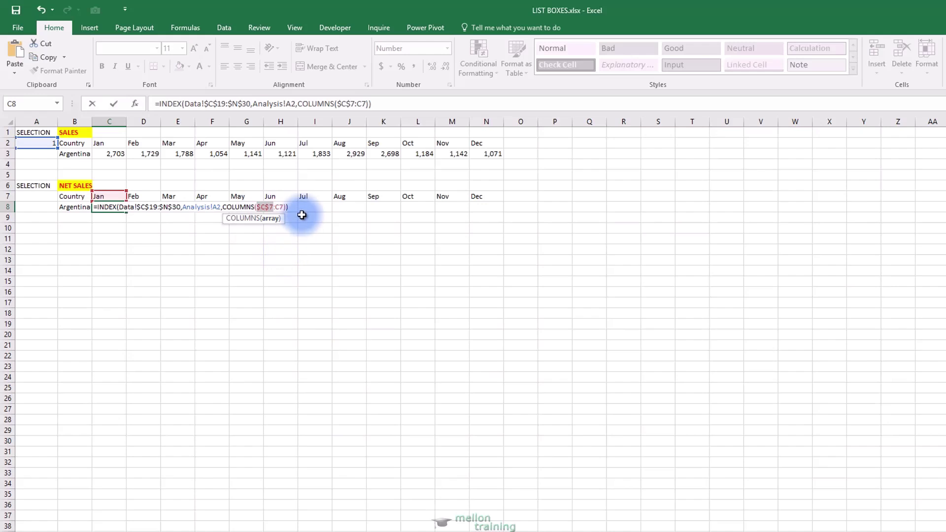
{"action": "key", "text": "F4"}
{"action": "left_click", "coordinate": [219, 207]}
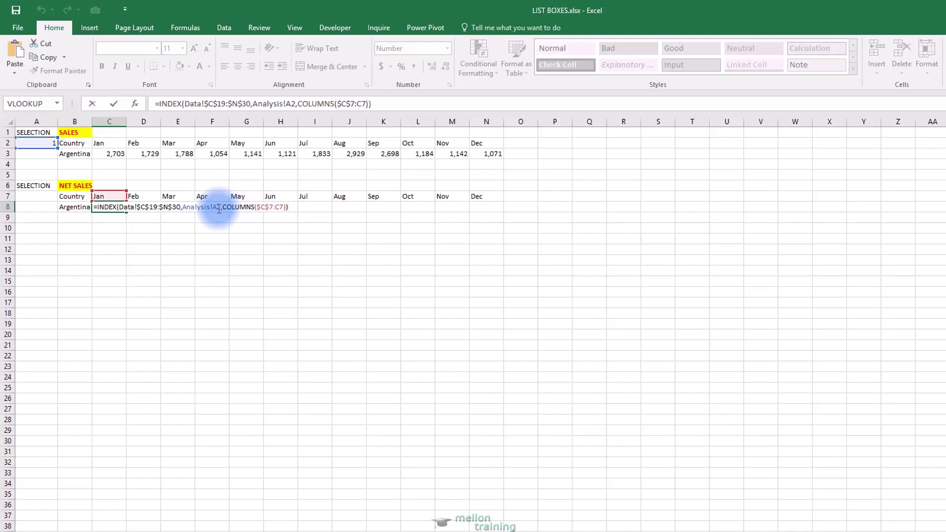
{"action": "key", "text": "F4"}
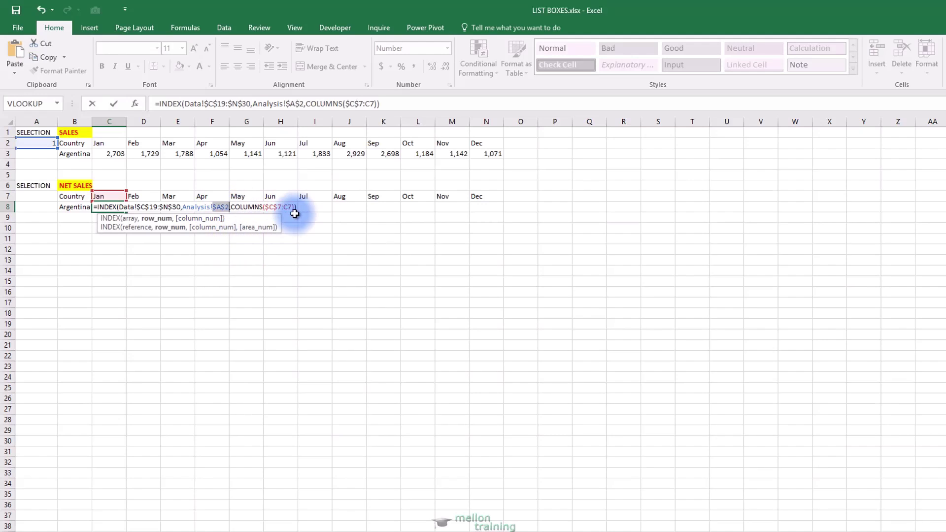
{"action": "left_click", "coordinate": [299, 207]}
{"action": "key", "text": "Return"}
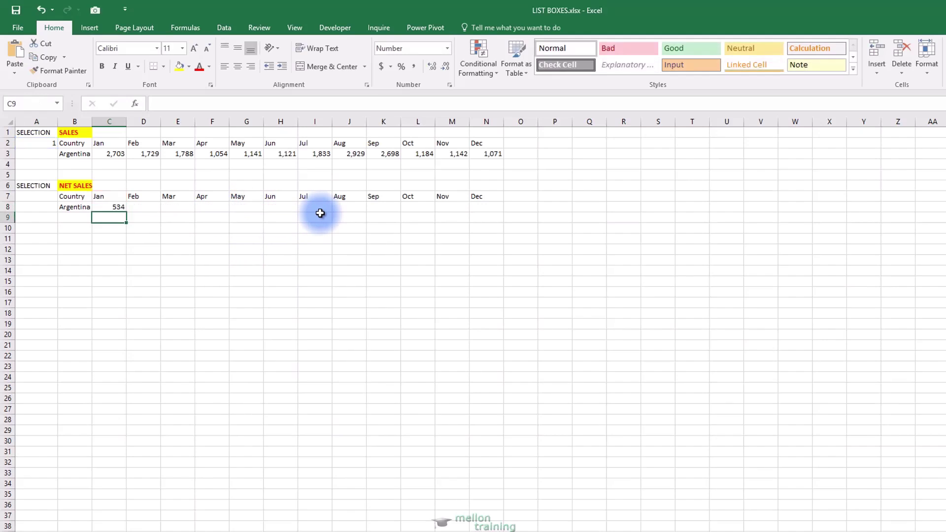
Step: Check C8 matches Data's 534, fill the formula through N8, and select B7:N8
{"action": "left_click", "coordinate": [104, 206]}
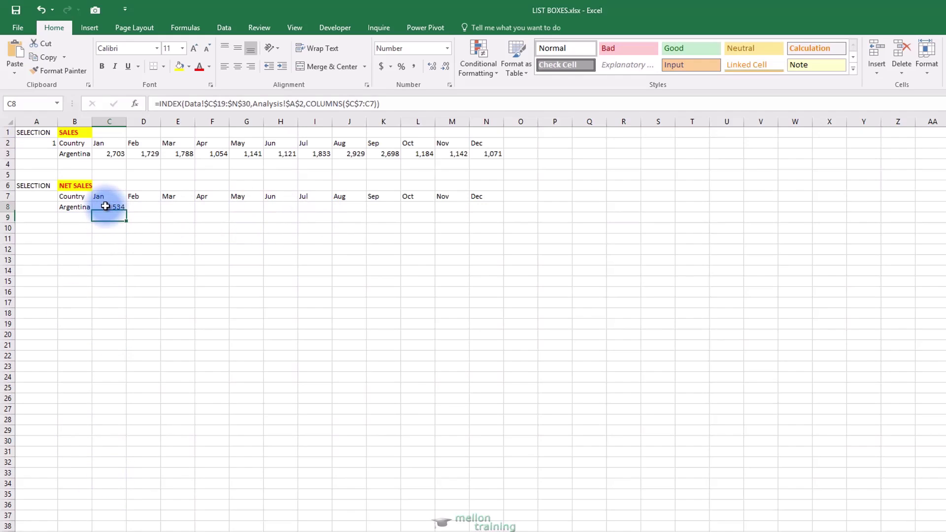
{"action": "key", "text": "ctrl+Page_Up"}
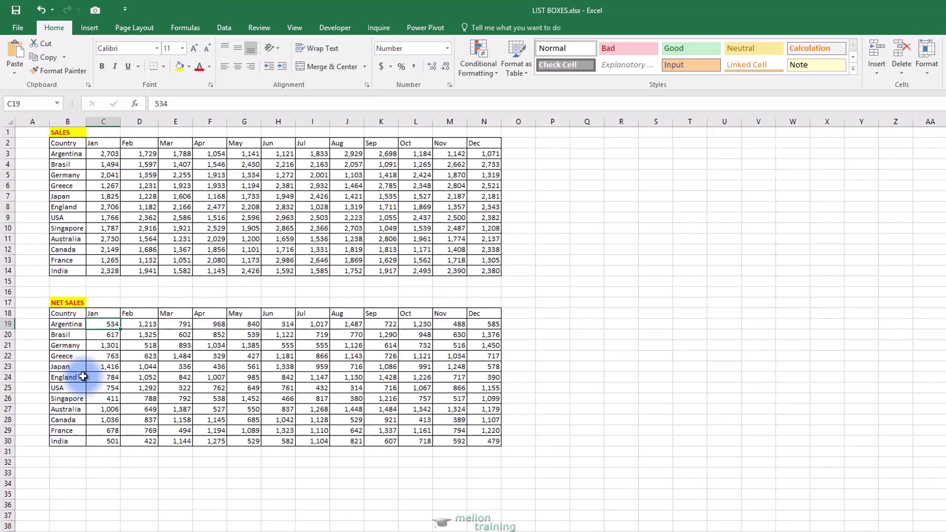
{"action": "left_click", "coordinate": [102, 323]}
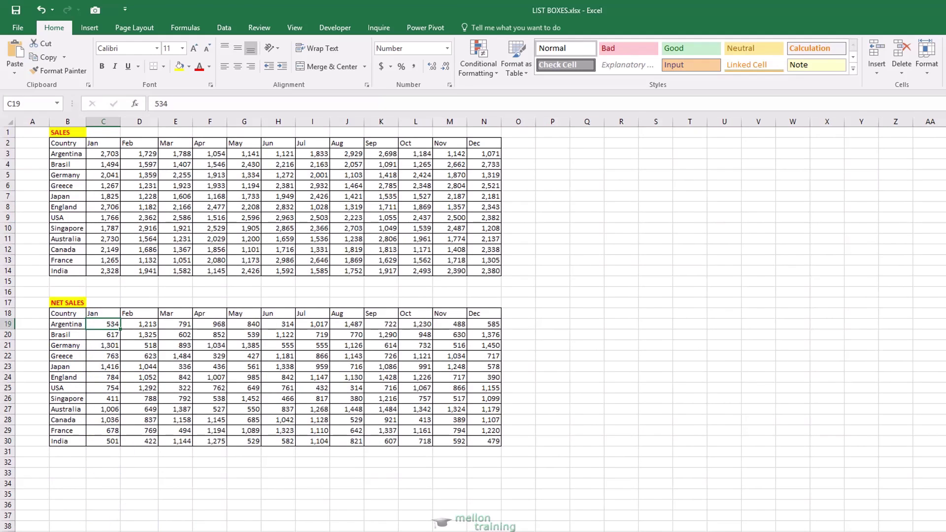
{"action": "key", "text": "ctrl+Page_Down"}
{"action": "left_click_drag", "start_coordinate": [126, 212], "coordinate": [498, 210]}
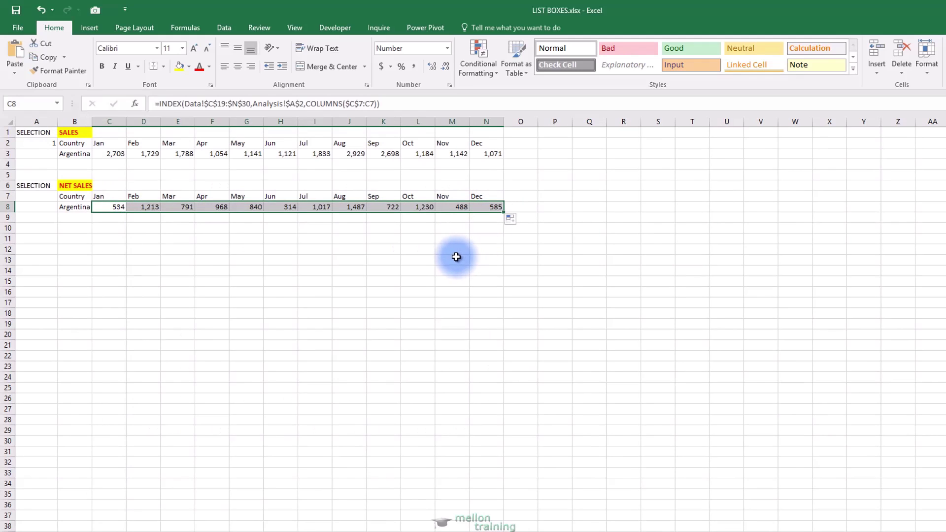
{"action": "left_click_drag", "start_coordinate": [456, 257], "coordinate": [402, 251]}
{"action": "left_click", "coordinate": [400, 252]}
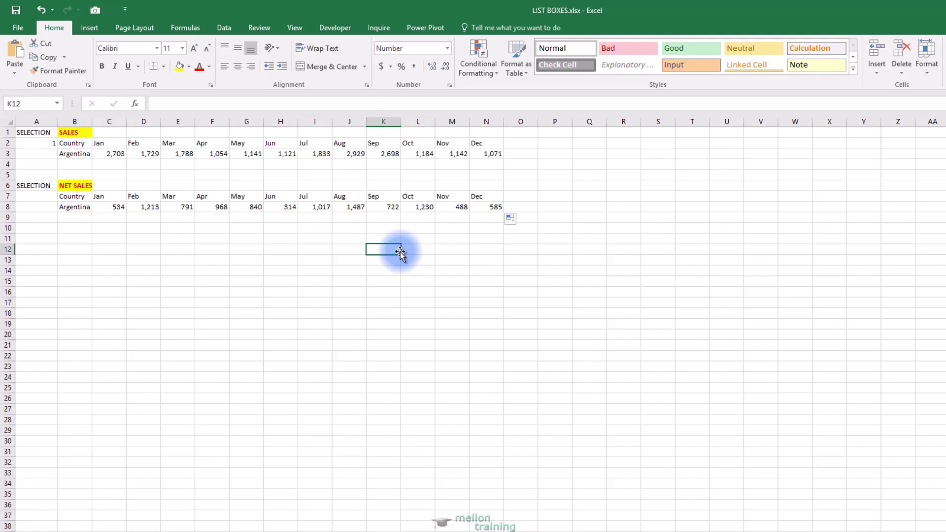
{"action": "left_click_drag", "start_coordinate": [72, 195], "coordinate": [487, 206]}
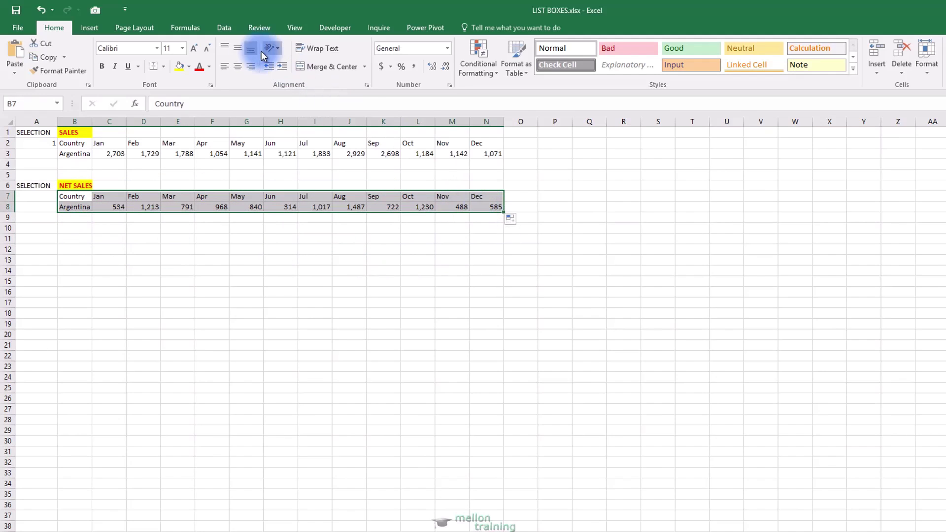
Step: Insert a clustered column chart of Argentina's net sales
{"action": "left_click", "coordinate": [94, 28]}
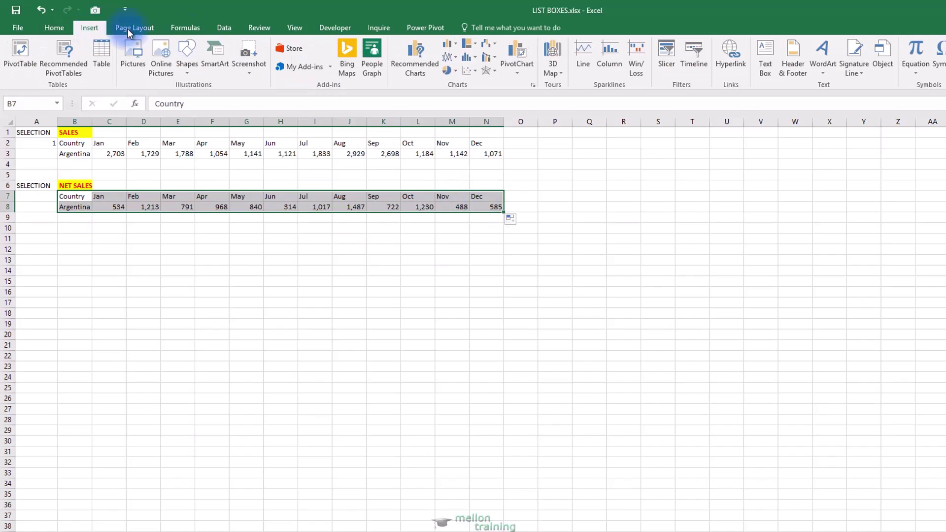
{"action": "left_click", "coordinate": [456, 43]}
{"action": "left_click", "coordinate": [459, 74]}
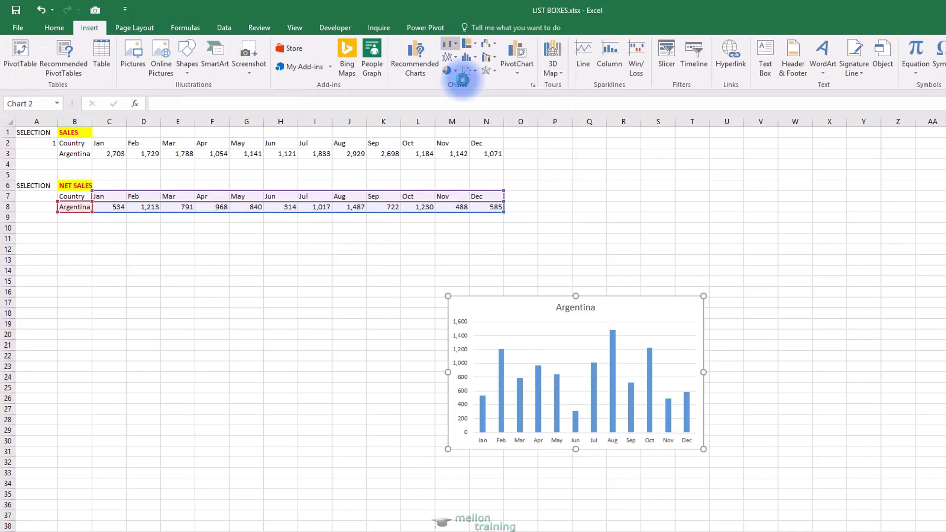
Step: Move the chart to the Presentation sheet and fit it under the sales chart at matching width
{"action": "right_click", "coordinate": [653, 309]}
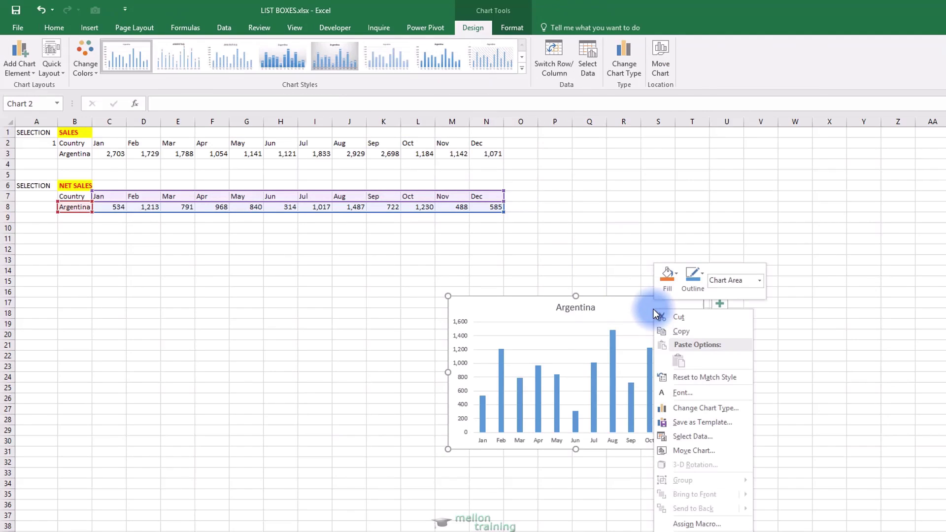
{"action": "left_click", "coordinate": [699, 449]}
{"action": "left_click", "coordinate": [731, 462]}
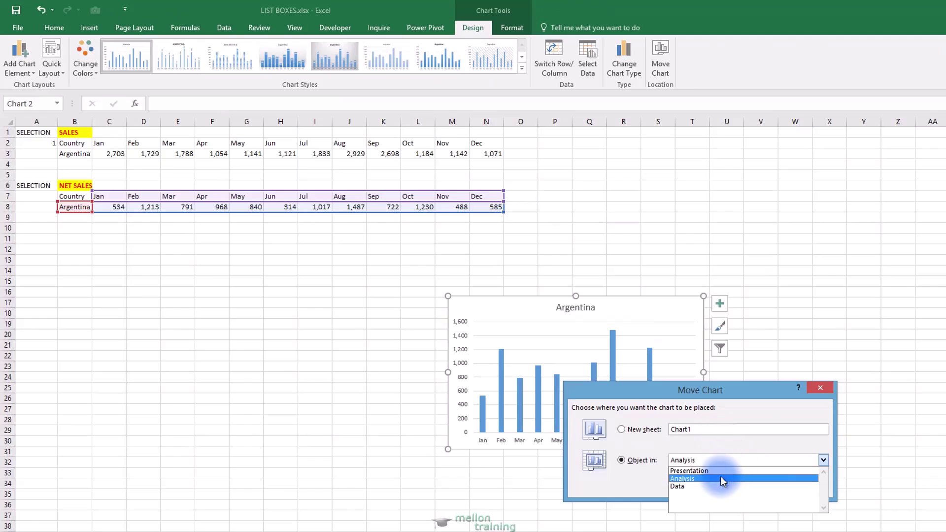
{"action": "left_click", "coordinate": [720, 474]}
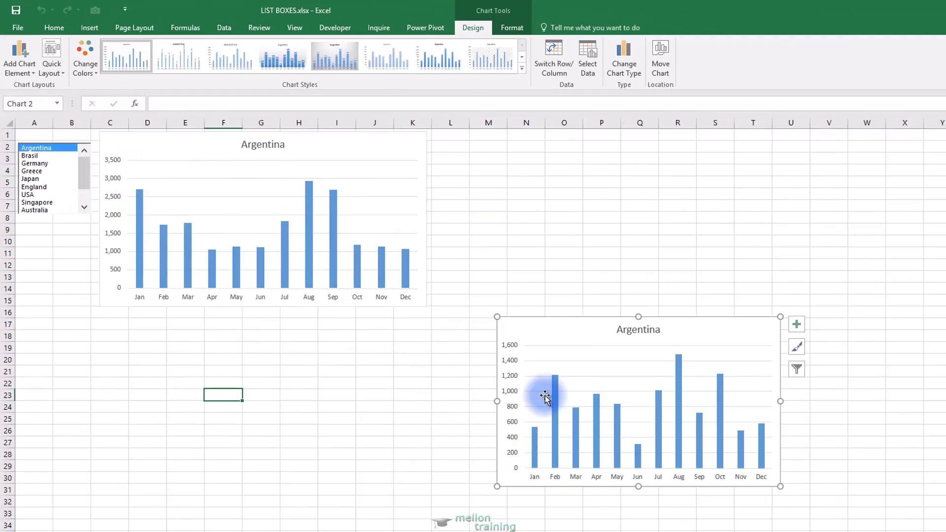
{"action": "left_click_drag", "start_coordinate": [570, 320], "coordinate": [175, 313]}
{"action": "left_click_drag", "start_coordinate": [400, 483], "coordinate": [427, 495]}
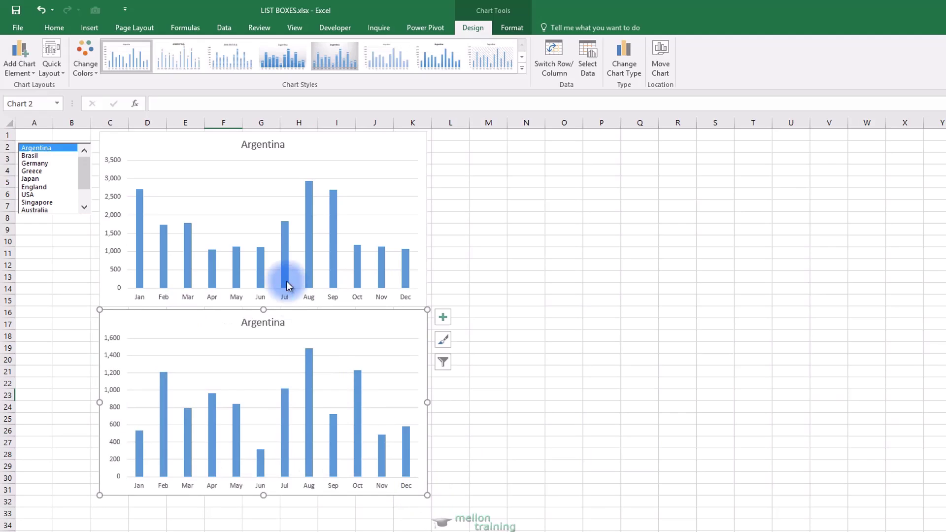
Step: Replace the top chart's Argentina title with SALES
{"action": "left_click", "coordinate": [260, 148]}
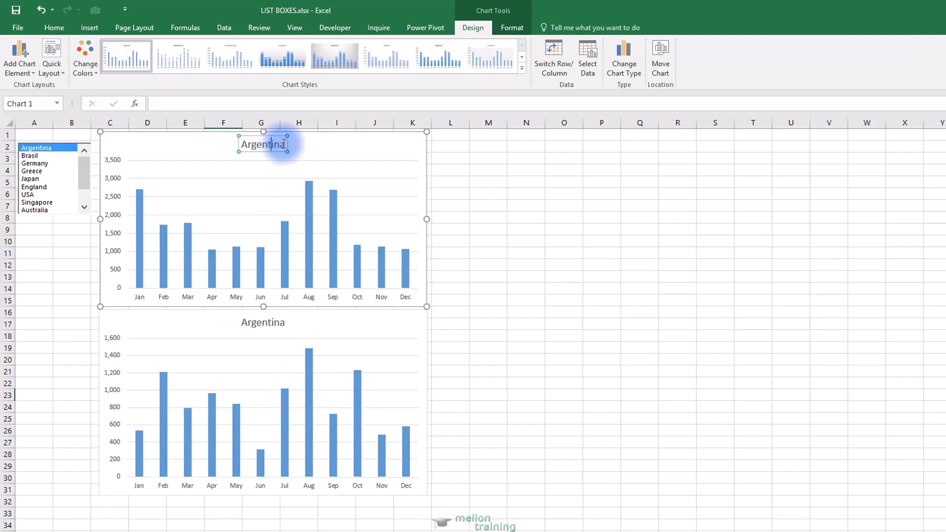
{"action": "left_click_drag", "start_coordinate": [285, 145], "coordinate": [234, 147]}
{"action": "type", "text": "SALES"}
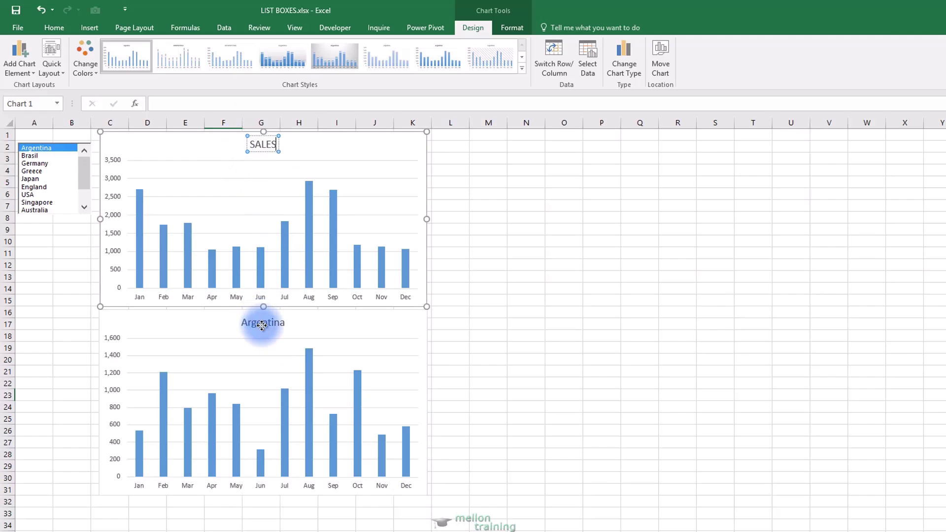
Step: Replace the lower chart's Argentina title with NET SALES
{"action": "left_click", "coordinate": [281, 324]}
{"action": "left_click_drag", "start_coordinate": [285, 323], "coordinate": [239, 323]}
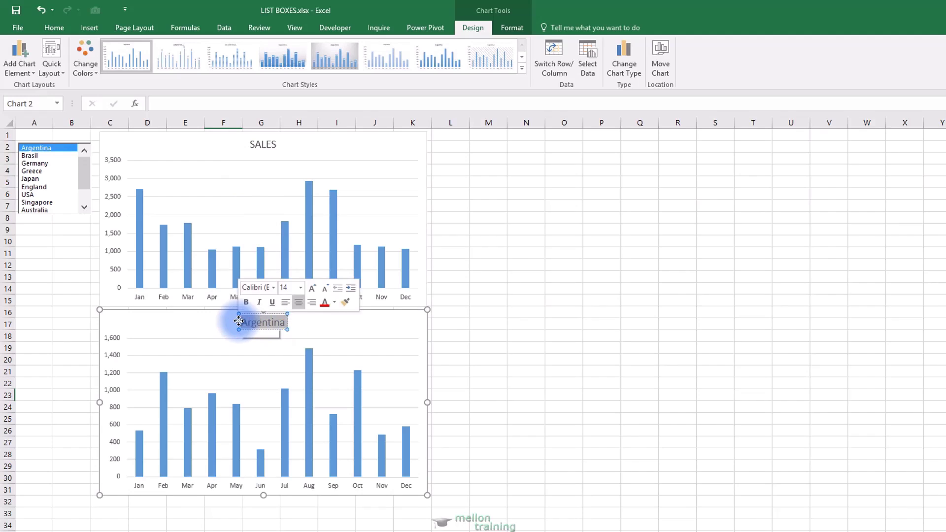
{"action": "type", "text": "NET SALE"}
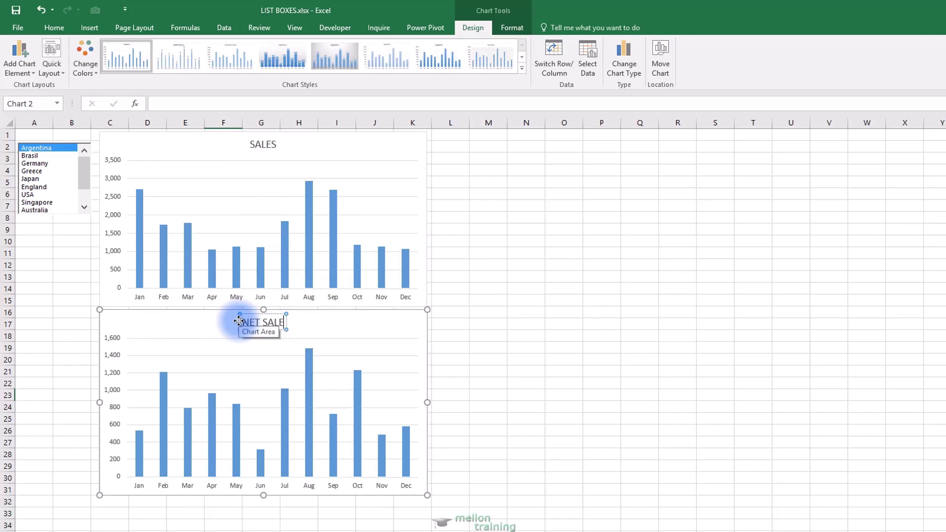
{"action": "type", "text": "S"}
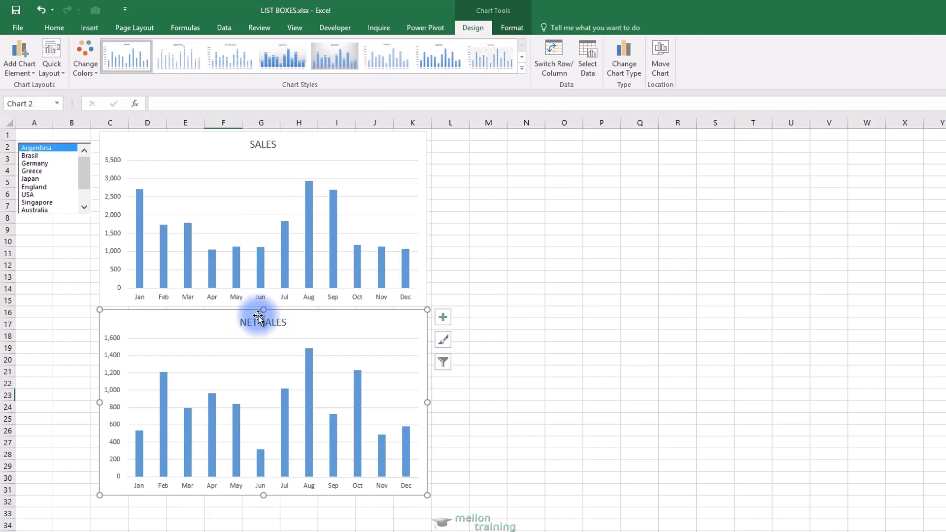
Step: Pick Brasil, then Greece, then USA in the list box to switch both charts
{"action": "left_click", "coordinate": [31, 156]}
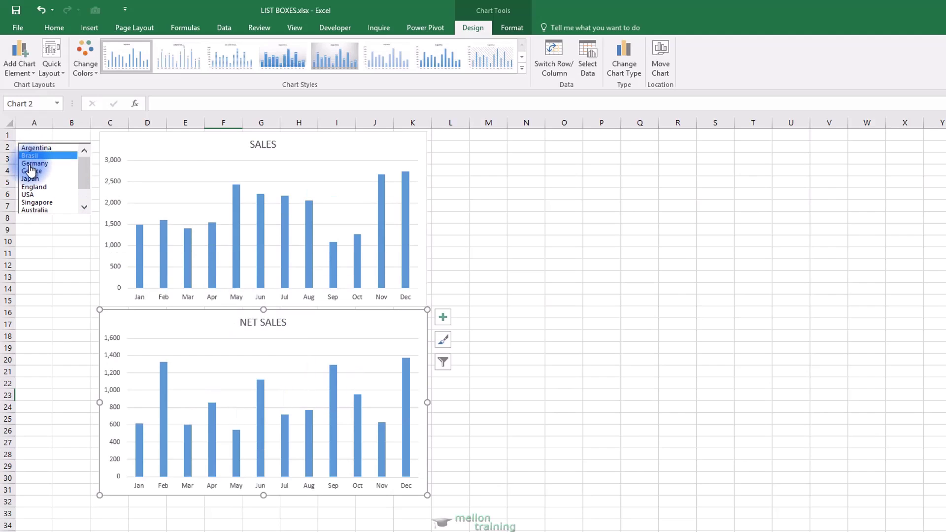
{"action": "left_click", "coordinate": [30, 165]}
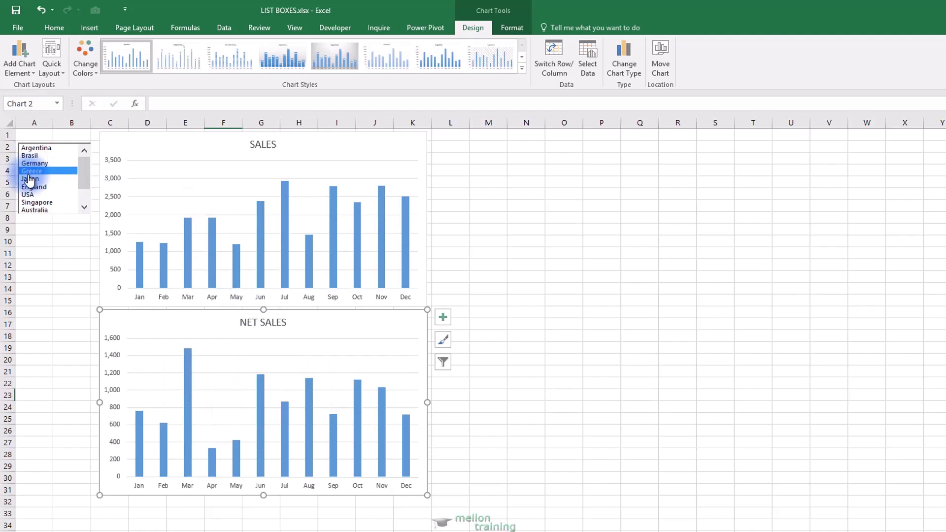
{"action": "left_click", "coordinate": [31, 188]}
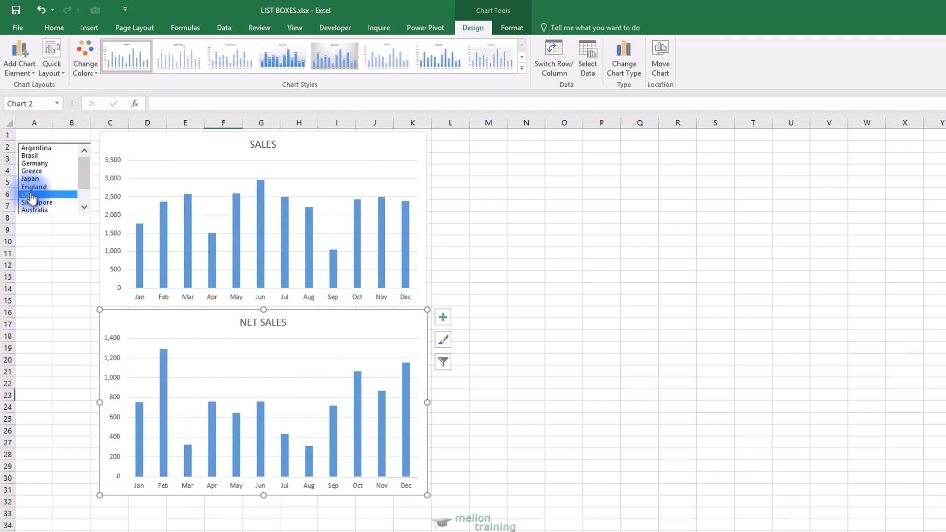